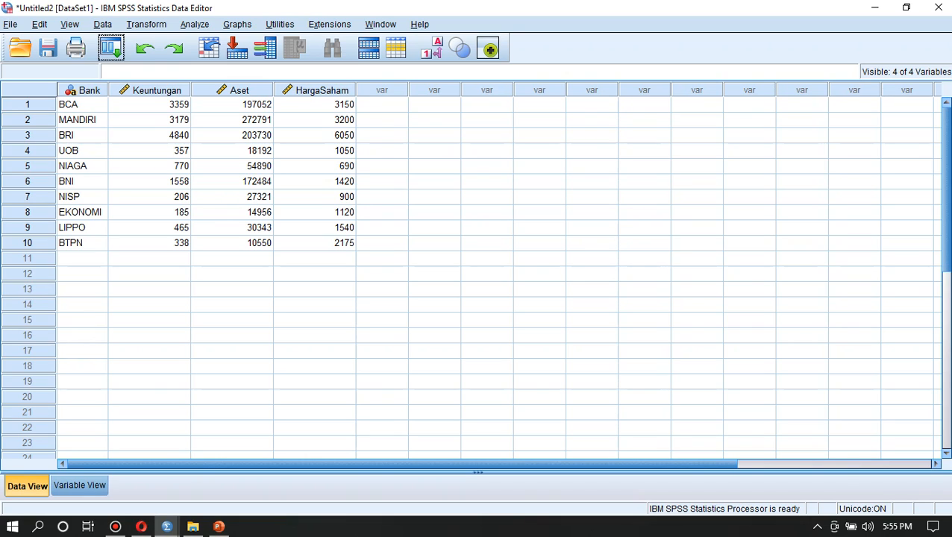
Step: Set up a linear regression with Keuntungan as the dependent variable and Aset and Harga Saham as the independent variables
key("alt+a")
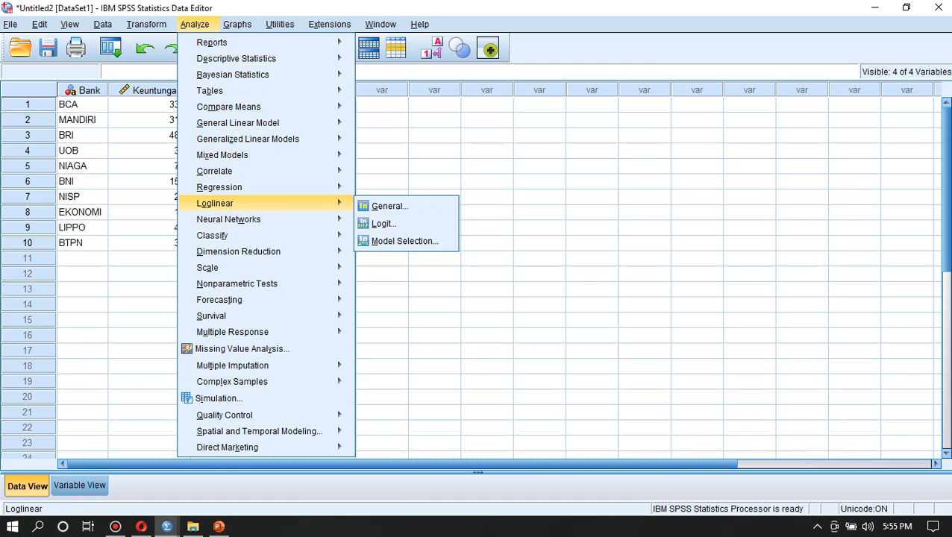
mouse_move(220, 187)
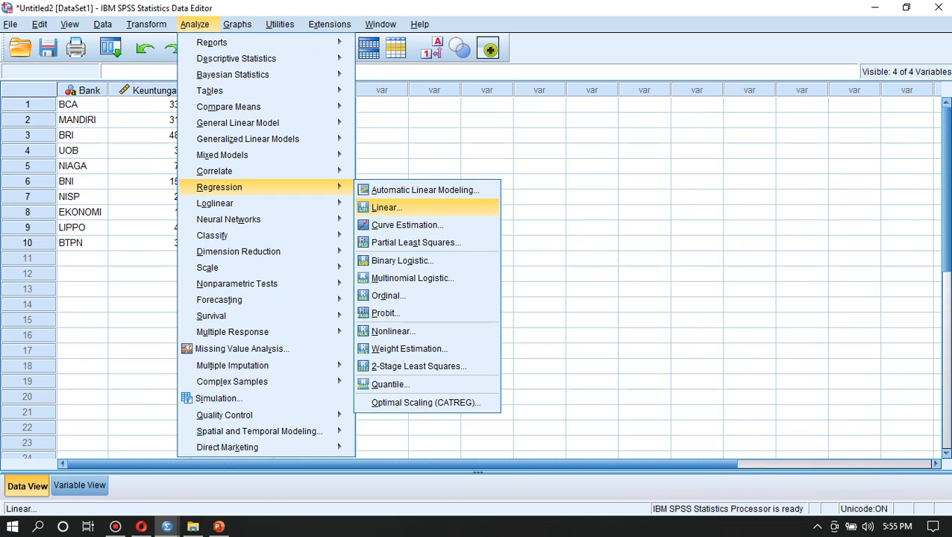
left_click(386, 207)
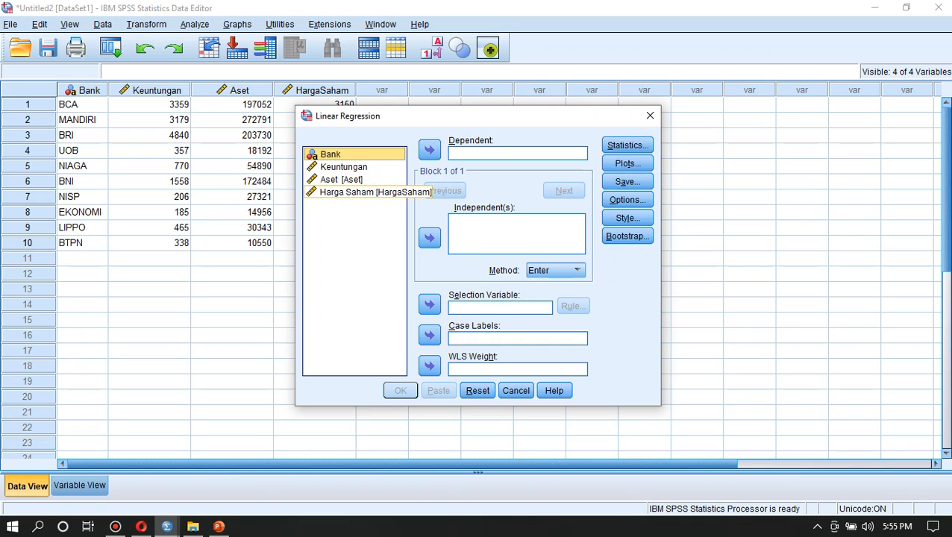
left_click(343, 166)
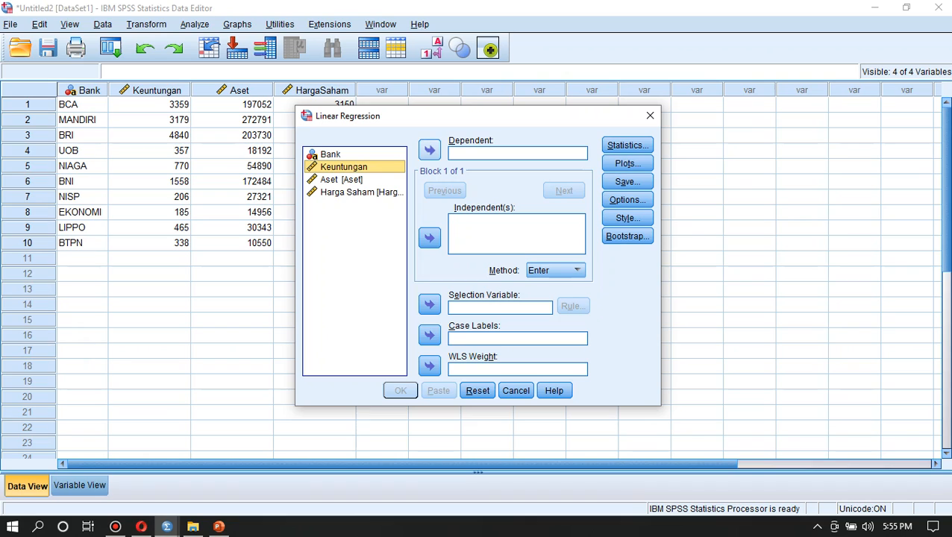
left_click(429, 150)
left_click(342, 167)
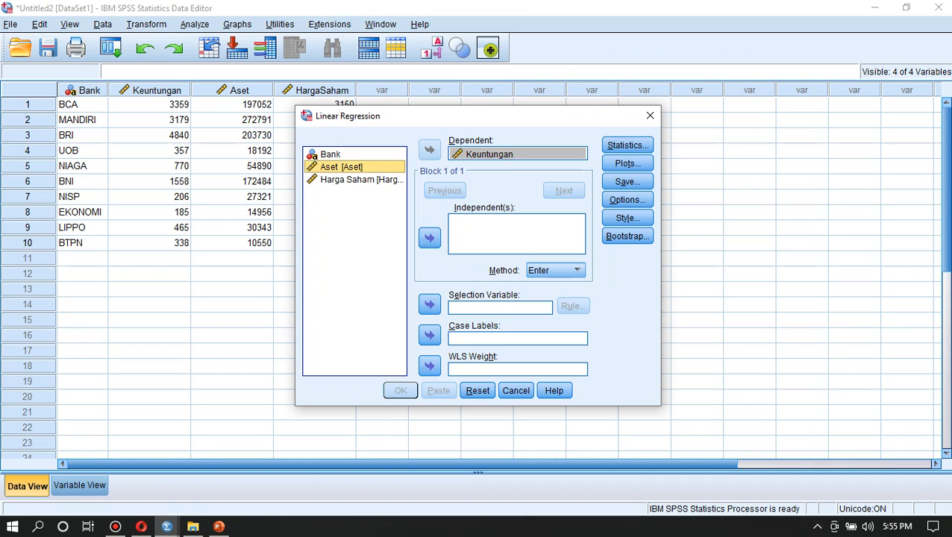
left_click(429, 237)
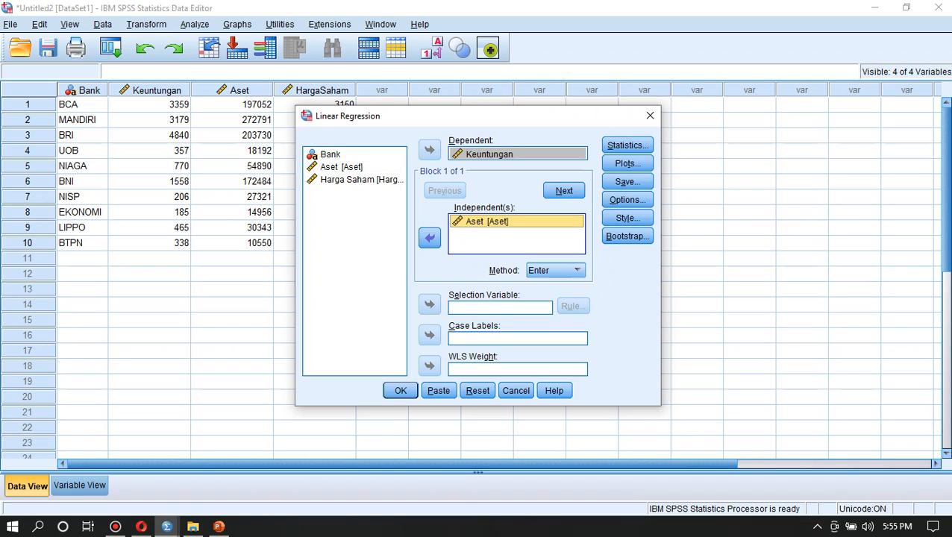
left_click(361, 180)
left_click(429, 237)
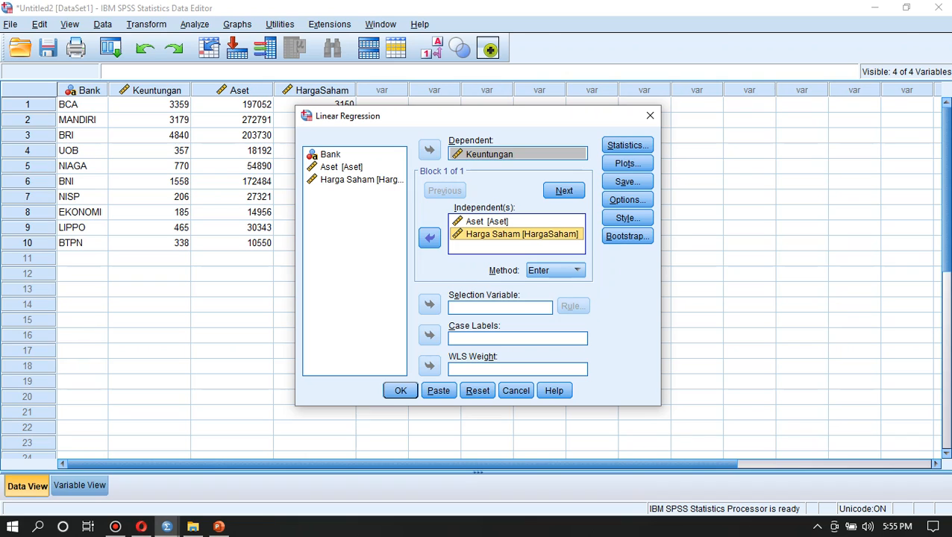
Step: Define a regression residual scatterplot with *SRESID on the Y axis and *ZPRED on the X axis
left_click(627, 163)
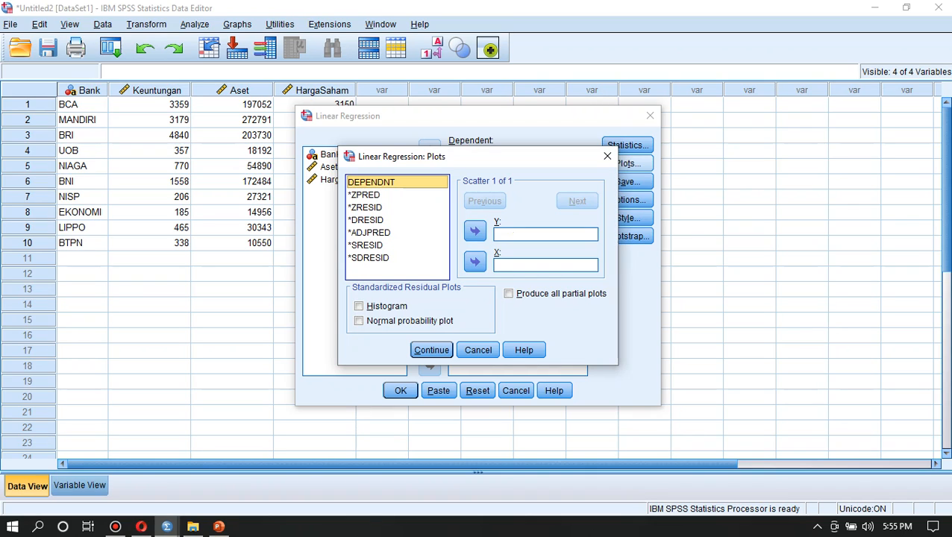
left_click(365, 246)
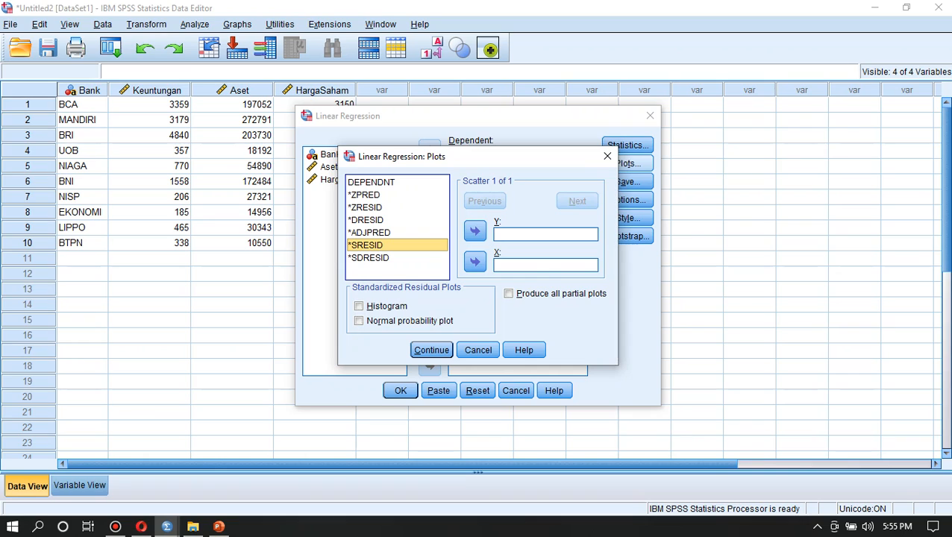
left_click(474, 231)
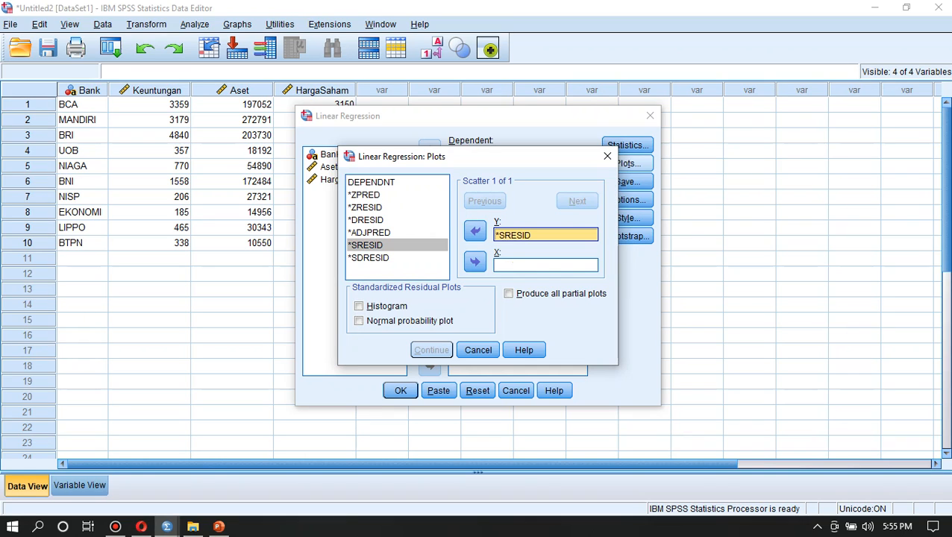
left_click(512, 265)
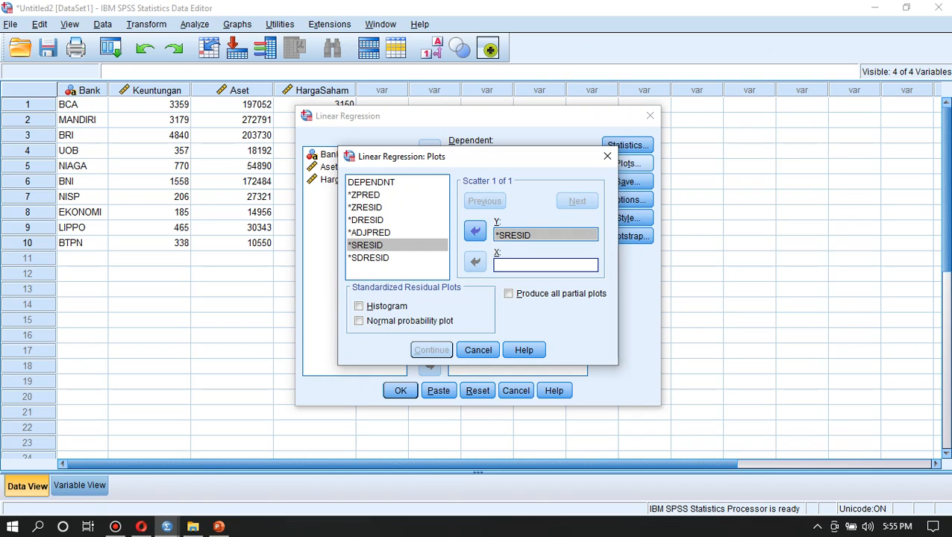
left_click(364, 195)
left_click(474, 261)
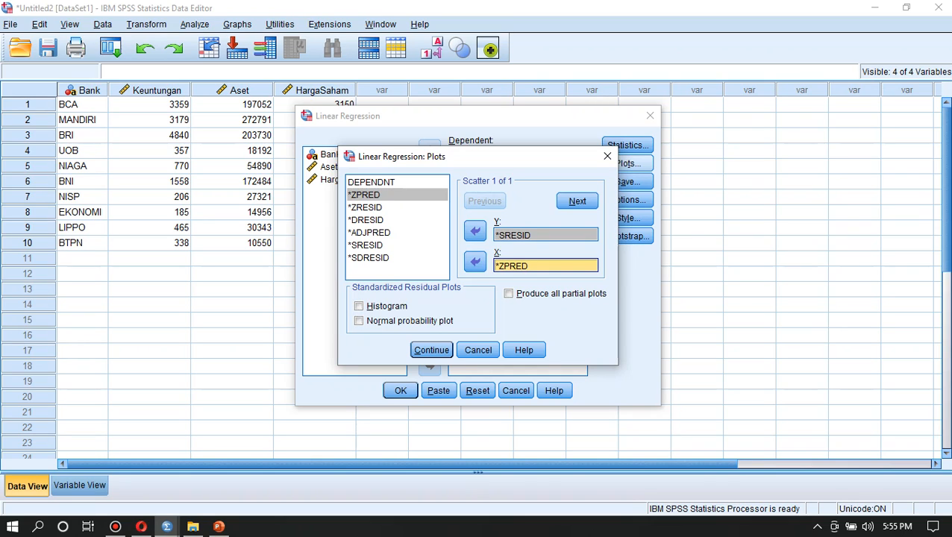
Step: Include the standardized residual histogram and normal probability plot, and run the linear regression
left_click(359, 305)
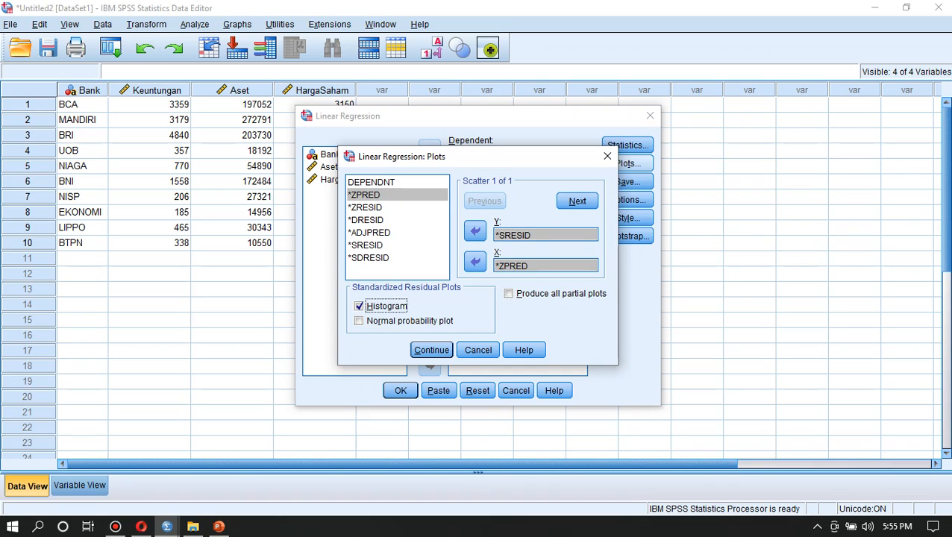
left_click(359, 321)
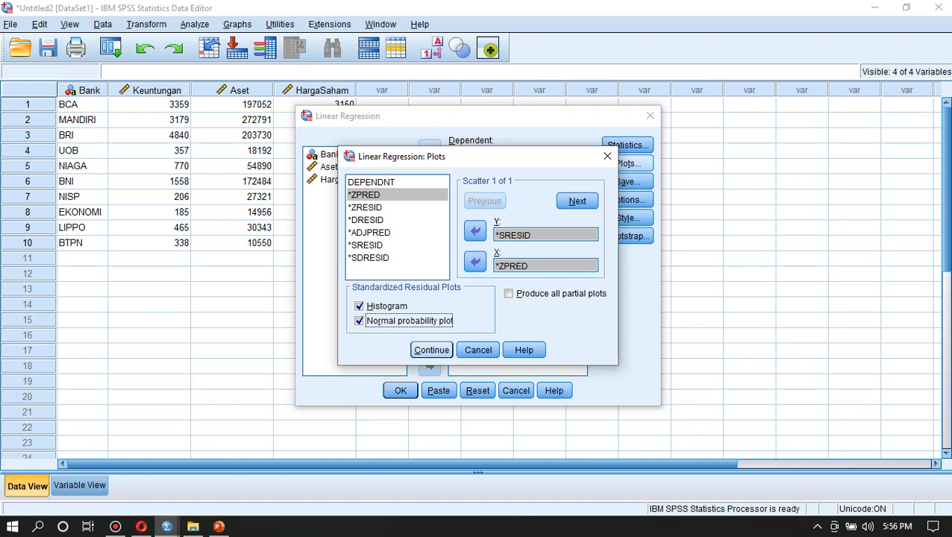
left_click(431, 349)
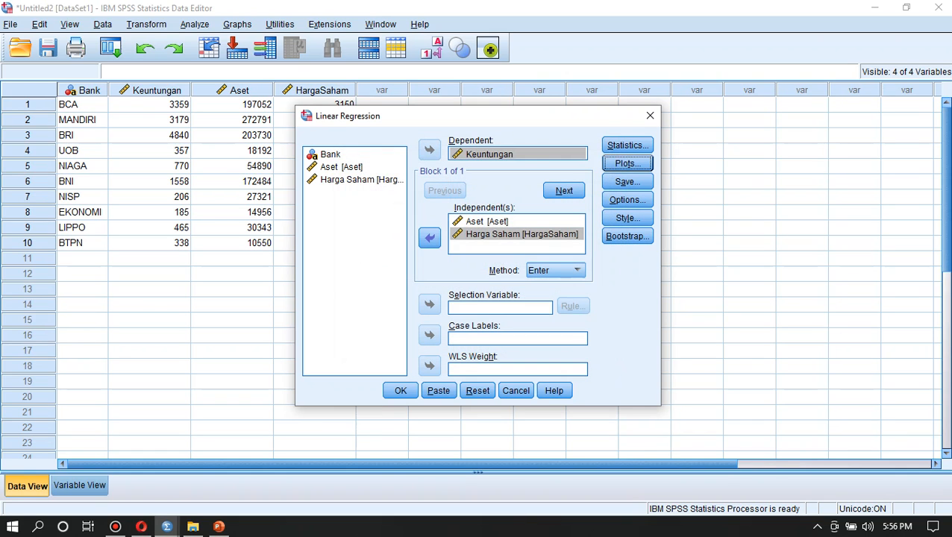
left_click(400, 390)
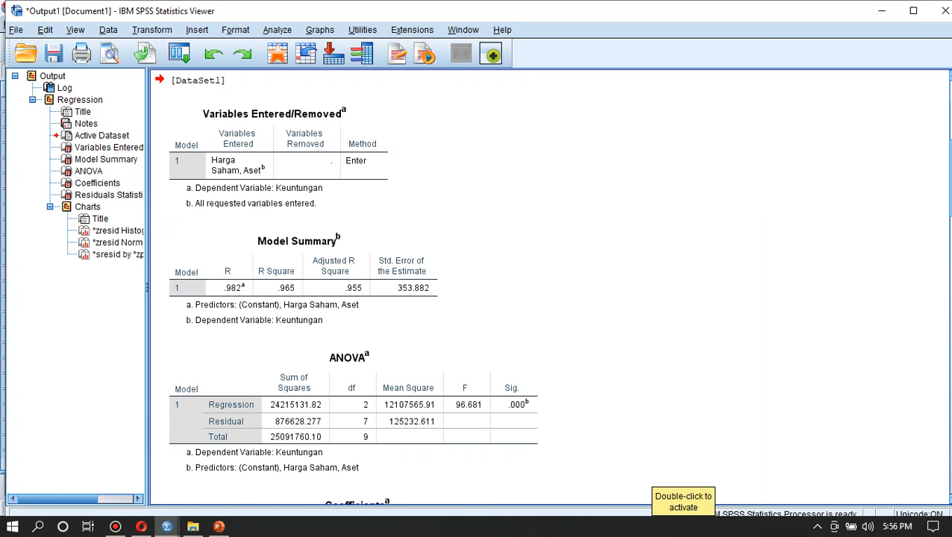
Step: Examine the residual histogram and the normal P-P plot in the regression output to judge normality
scroll(652, 473, "down", 7)
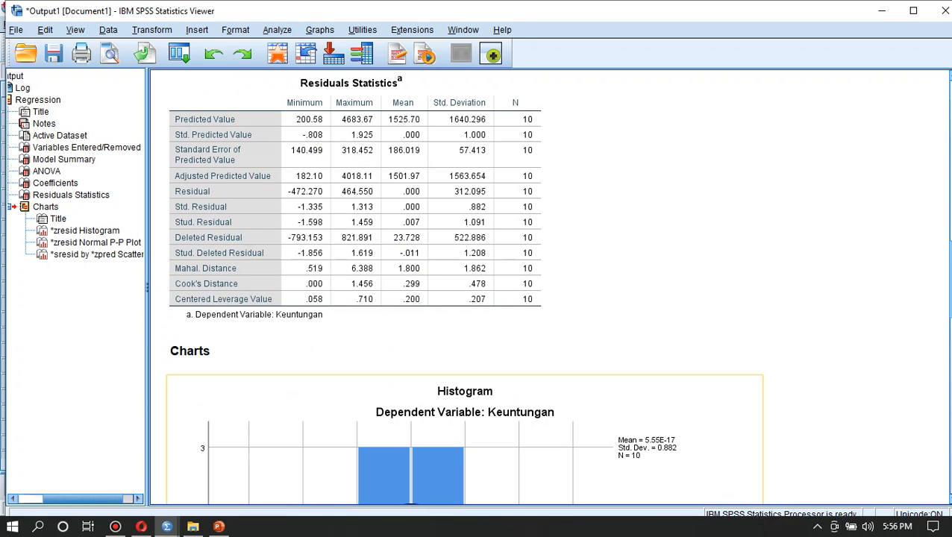
scroll(478, 286, "down", 5)
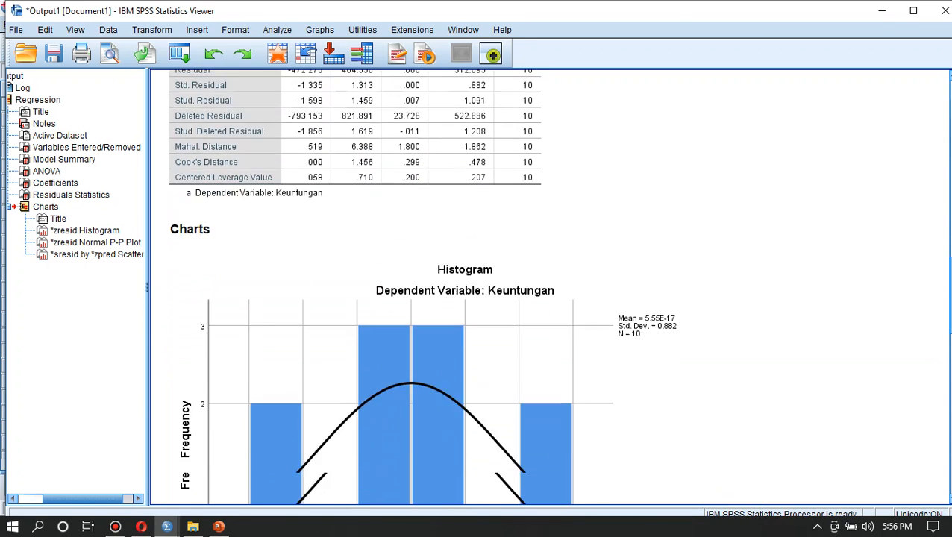
scroll(477, 286, "down", 5)
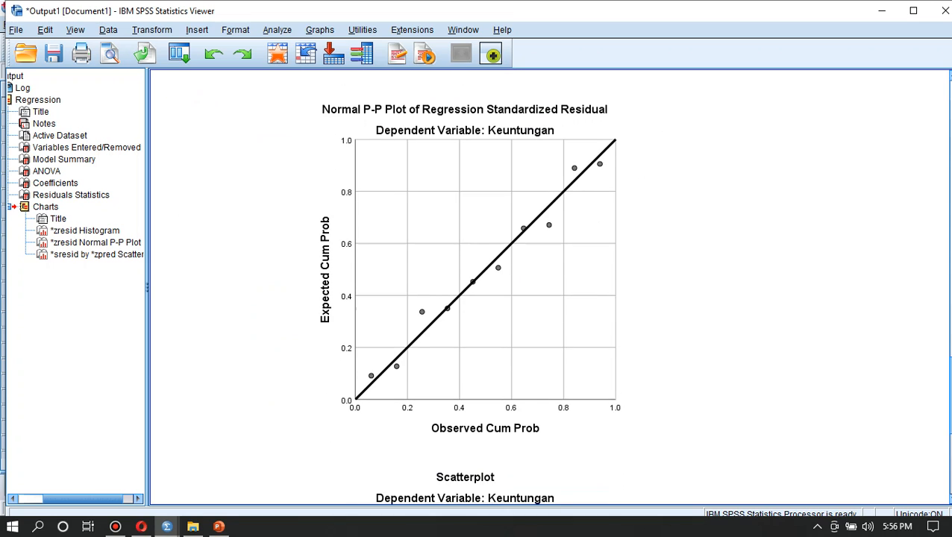
scroll(478, 285, "up", 5)
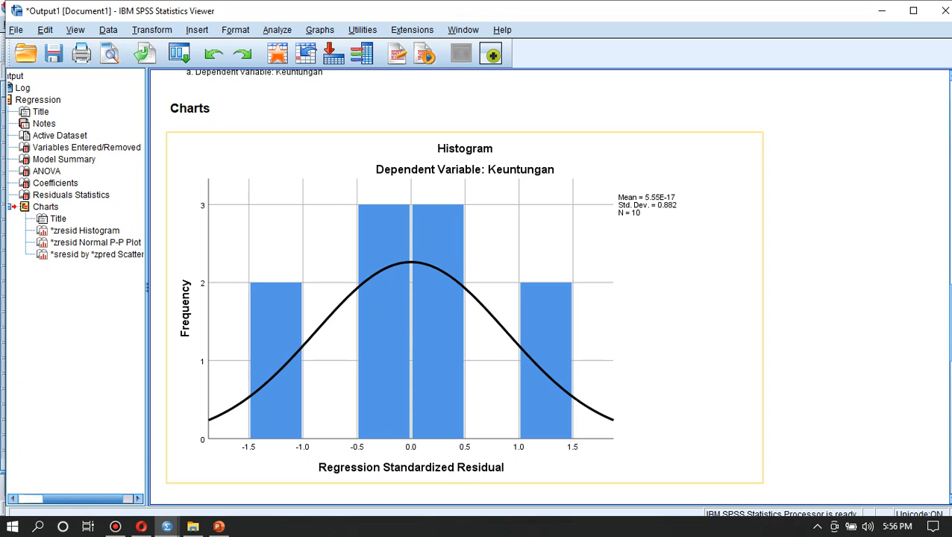
scroll(463, 283, "down", 10)
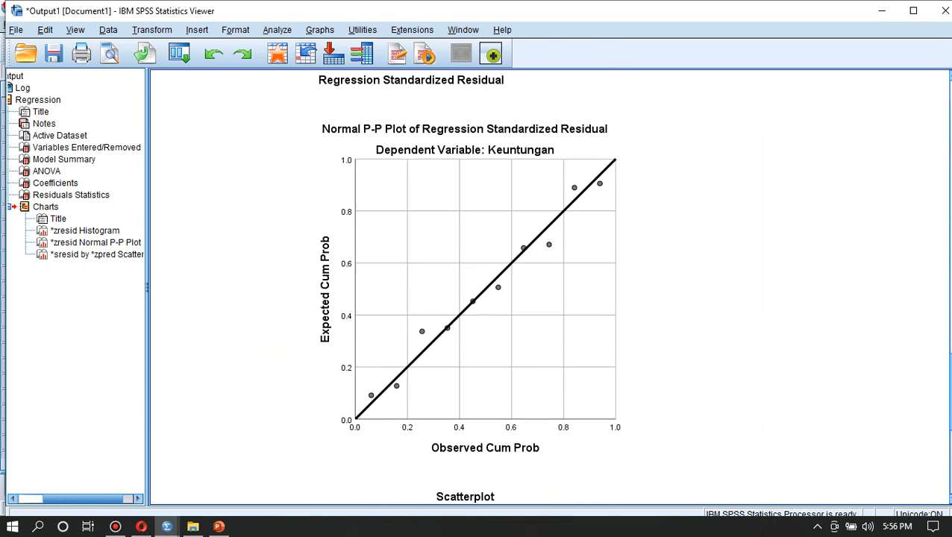
scroll(469, 289, "down", 1)
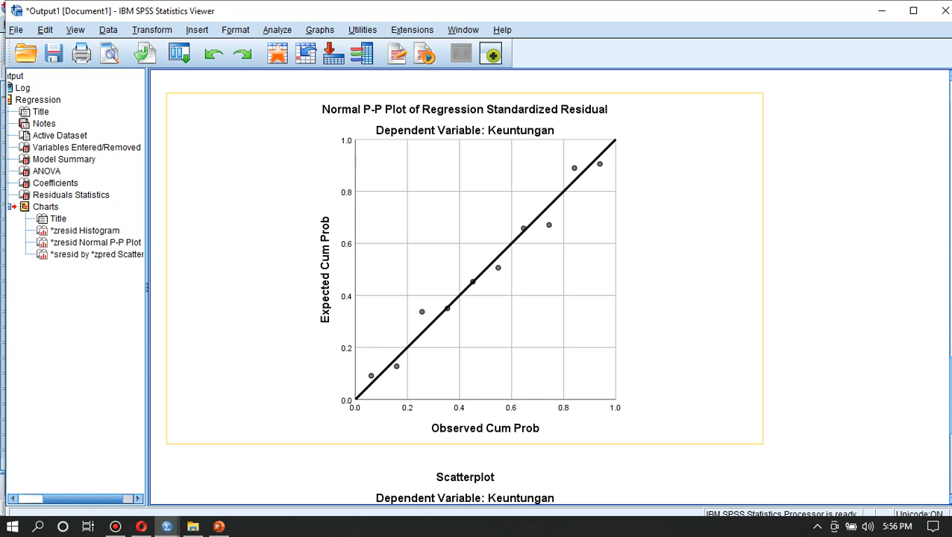
Step: From the dataset window, run a one-sample Kolmogorov-Smirnov test against the Normal distribution for Keuntungan, Aset and Harga Saham
left_click(167, 527)
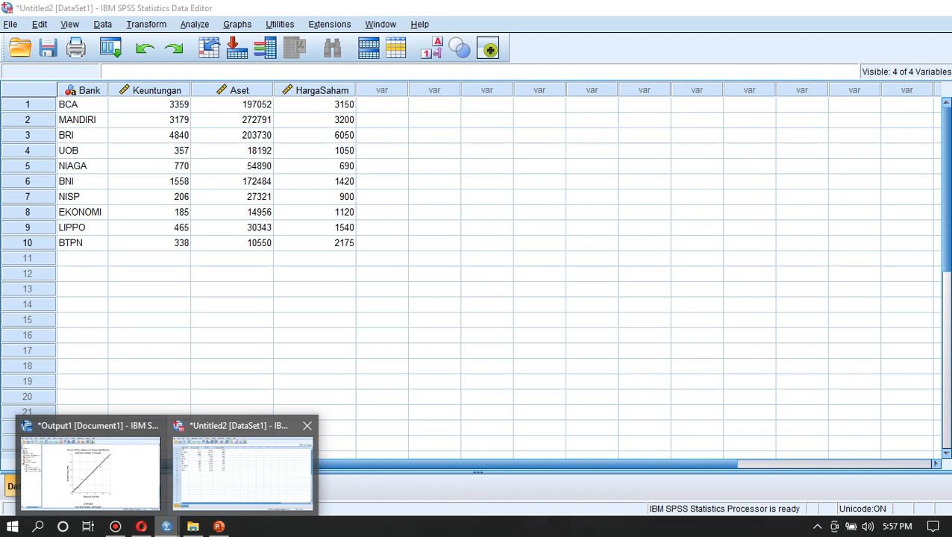
left_click(241, 468)
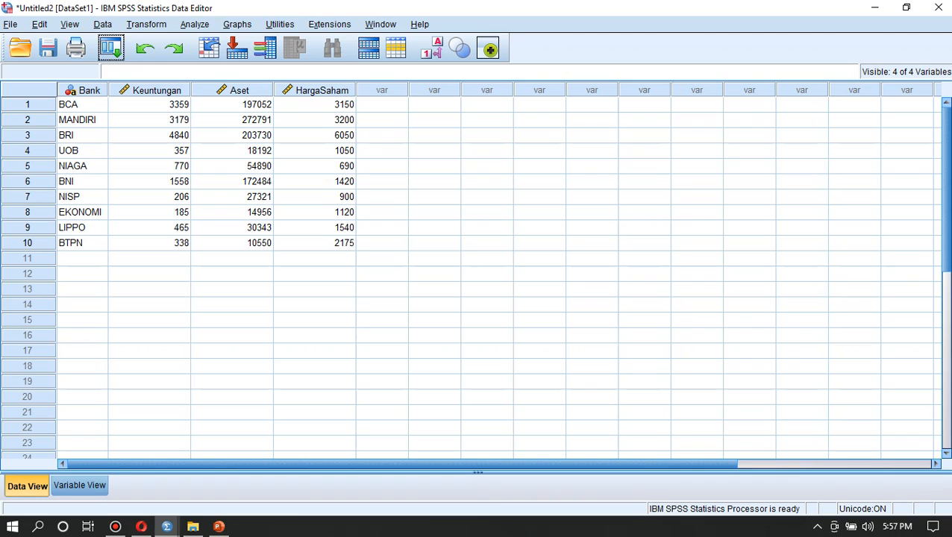
left_click(195, 24)
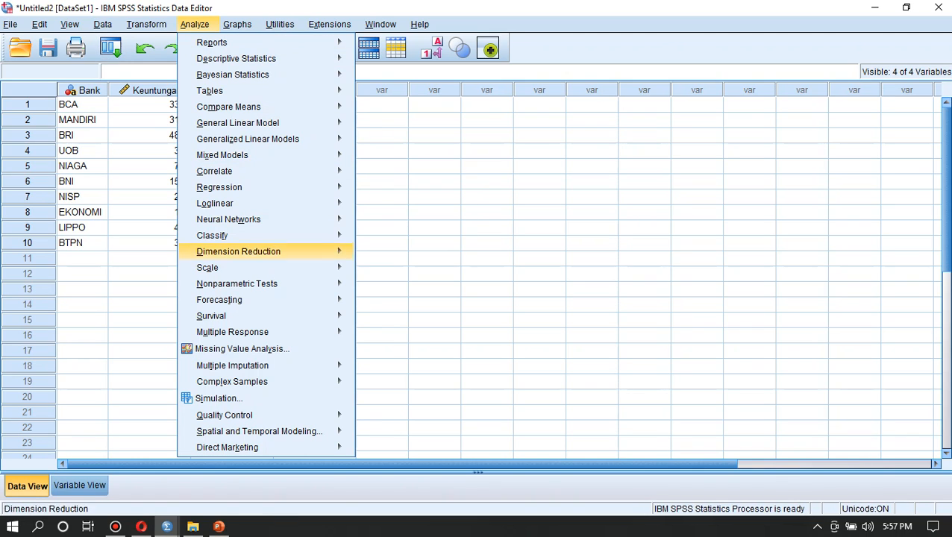
mouse_move(236, 283)
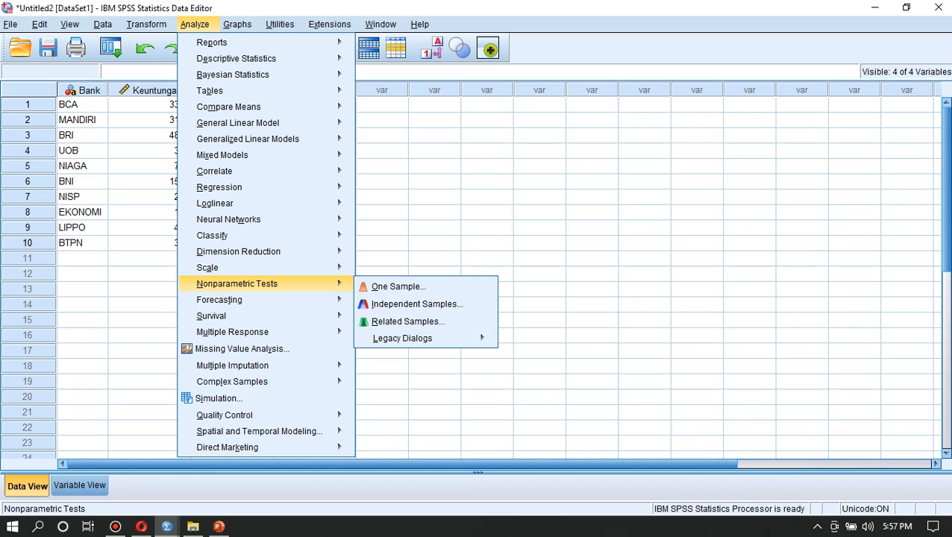
mouse_move(418, 337)
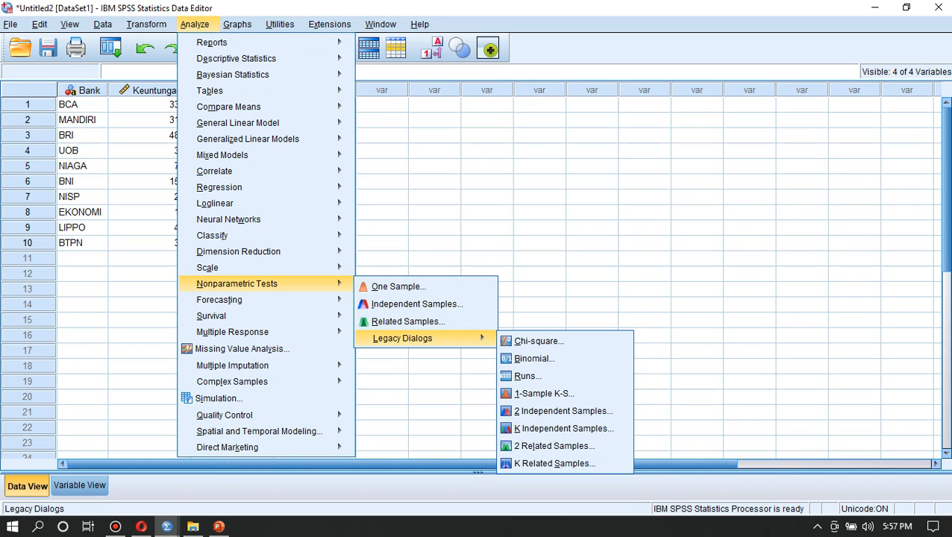
left_click(544, 393)
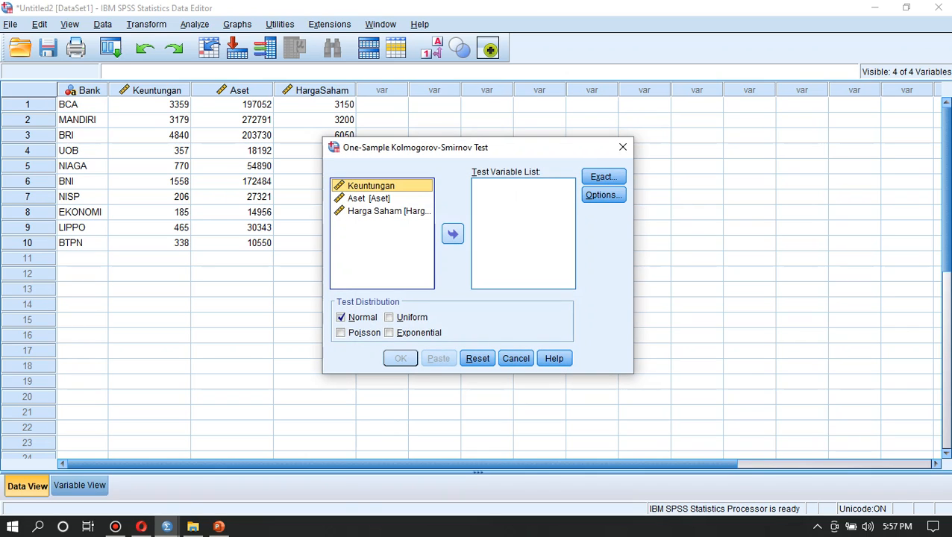
left_click(452, 234)
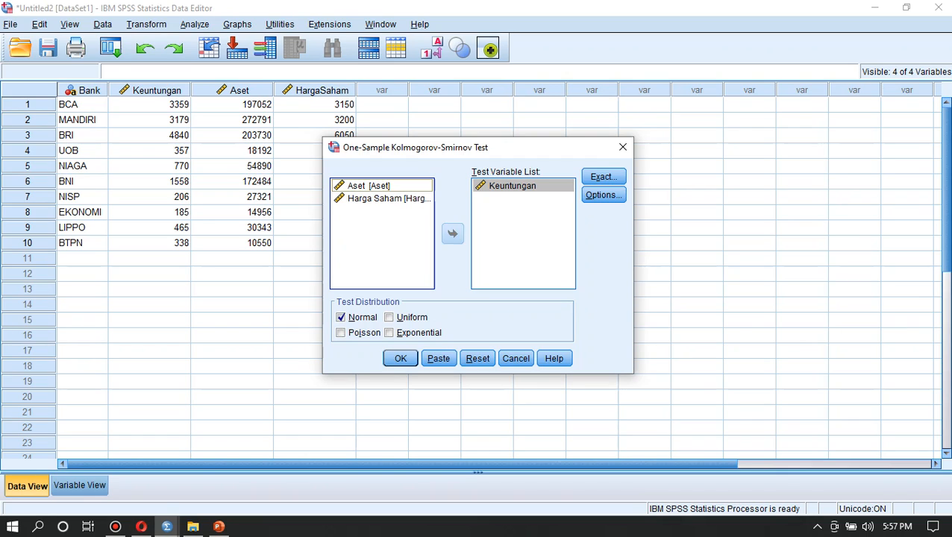
left_click(368, 186)
left_click(452, 234)
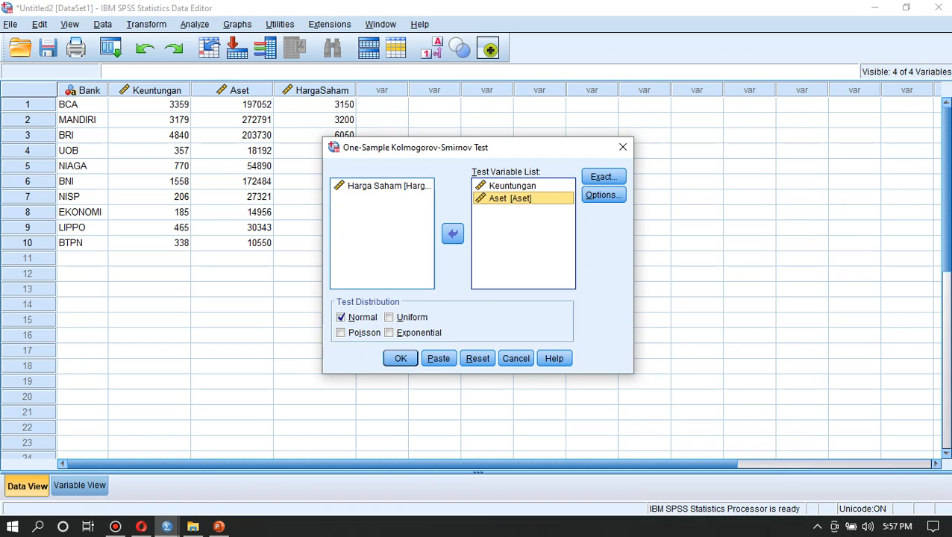
left_click(382, 186)
left_click(452, 234)
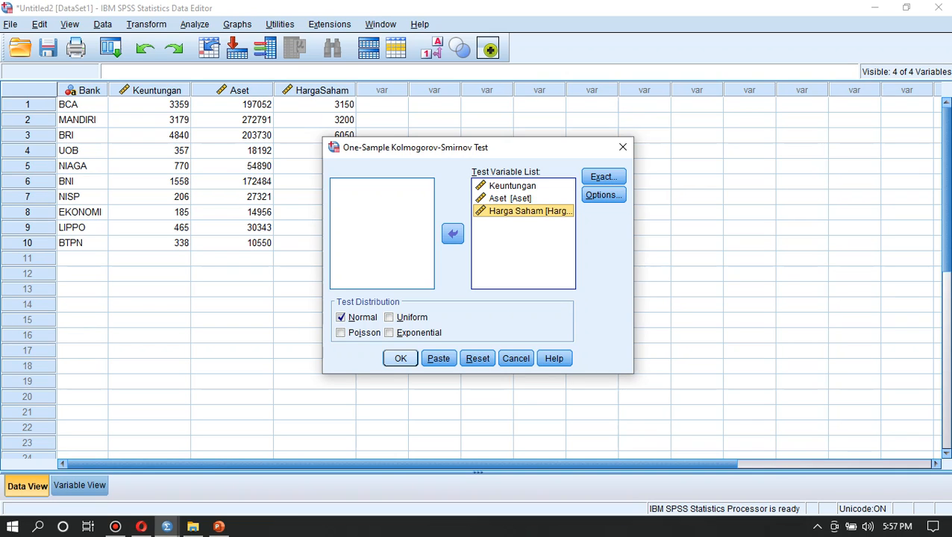
key("Return")
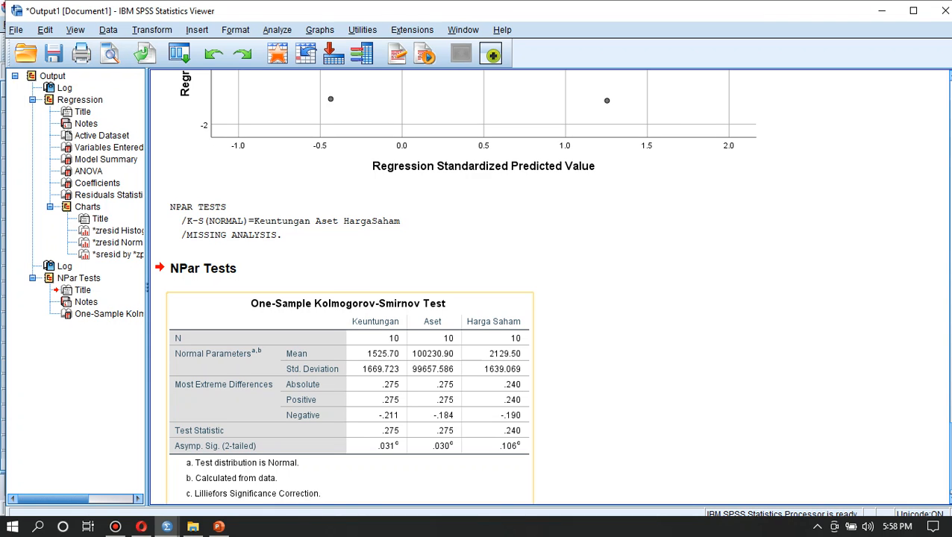
Step: From the dataset window, reopen the linear regression setup and exclude the standardized residual histogram and normal probability plot
left_click(166, 527)
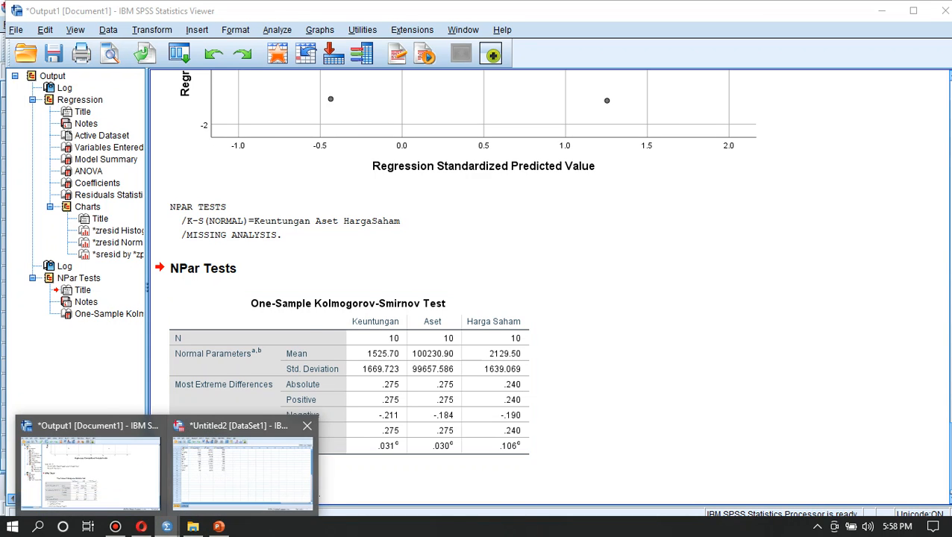
left_click(242, 471)
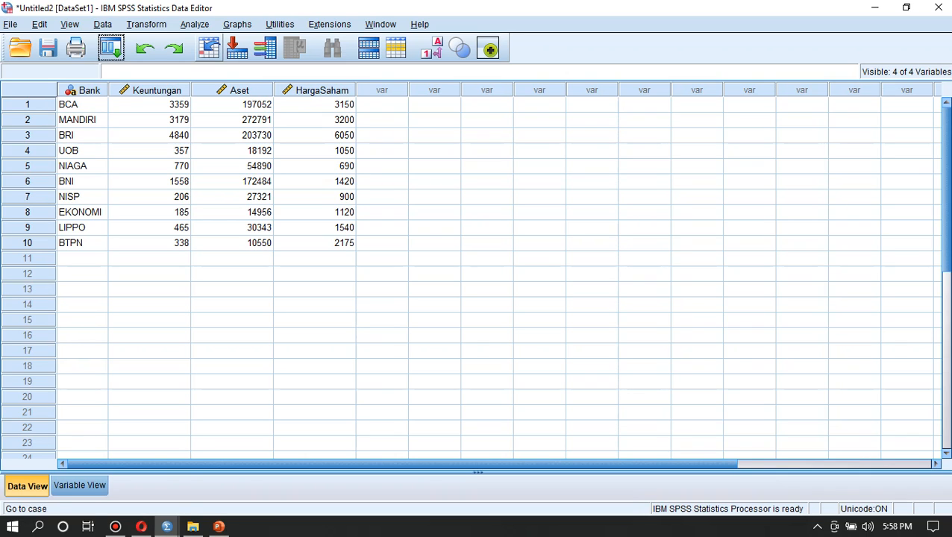
left_click(194, 24)
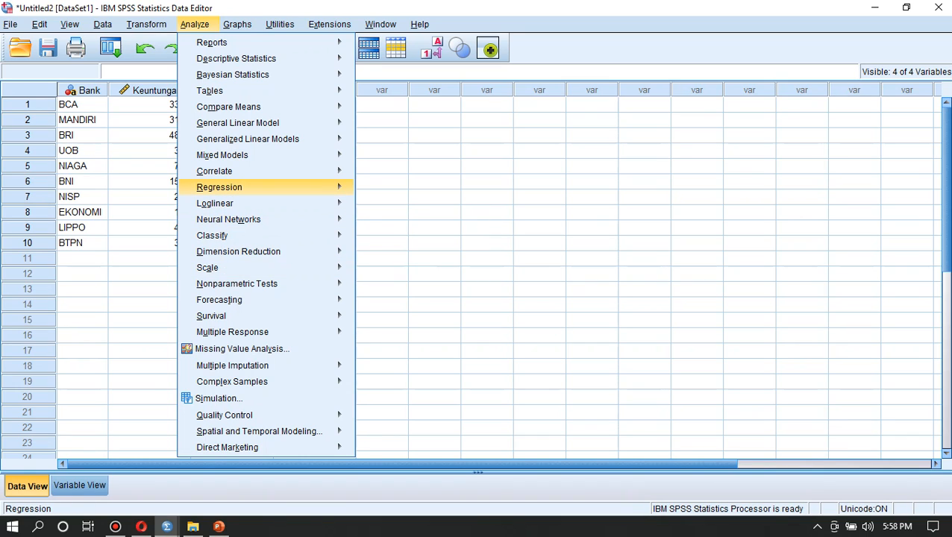
mouse_move(224, 187)
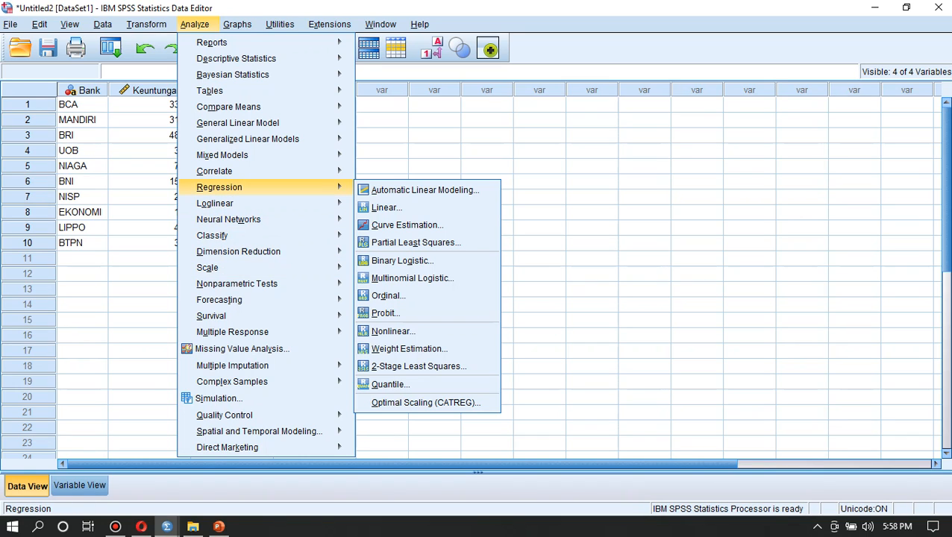
left_click(387, 207)
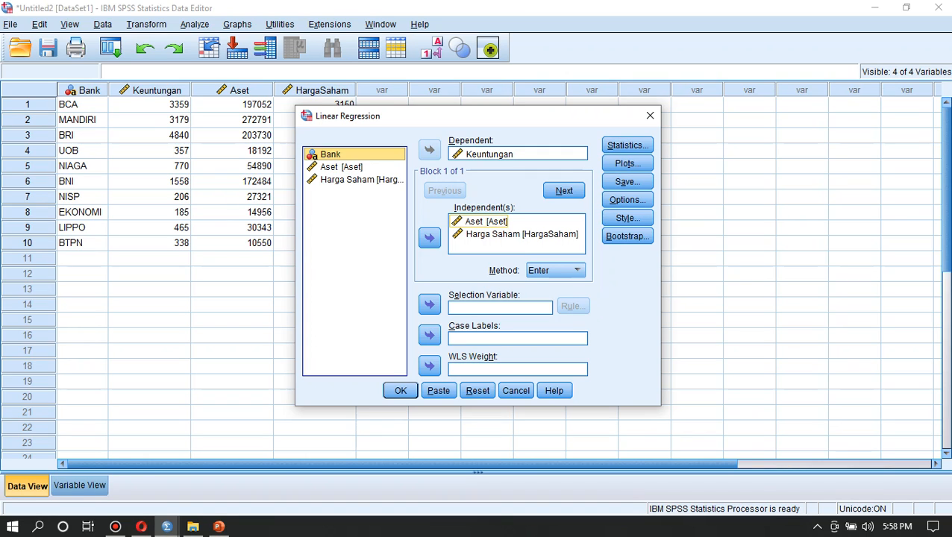
left_click(626, 163)
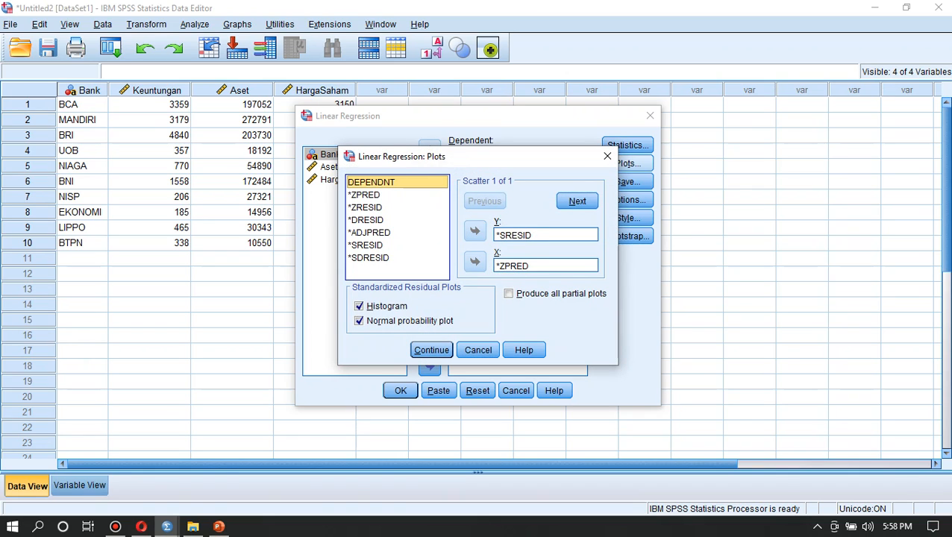
left_click(359, 306)
key("space")
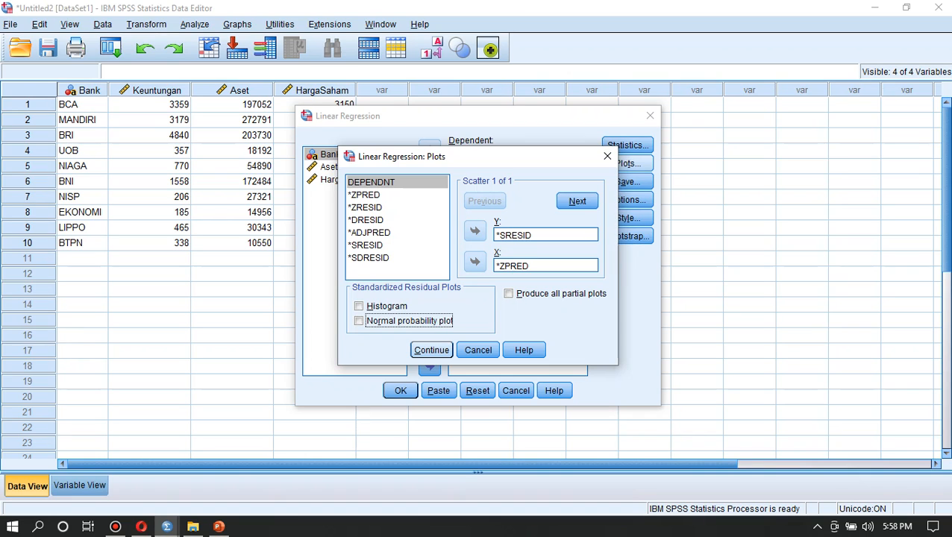
key("Tab")
key("Return")
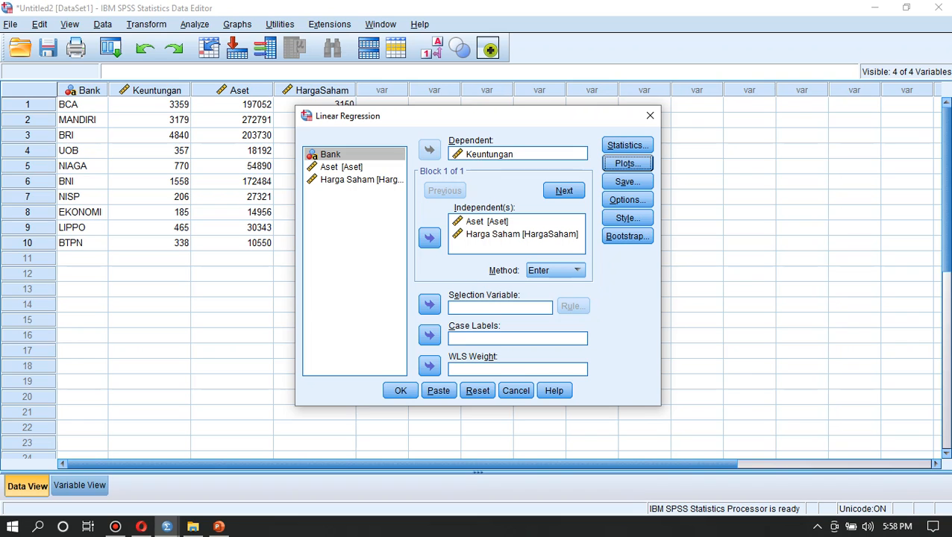
Step: Set the regression to save unstandardized residuals as a new variable and run it
left_click(626, 181)
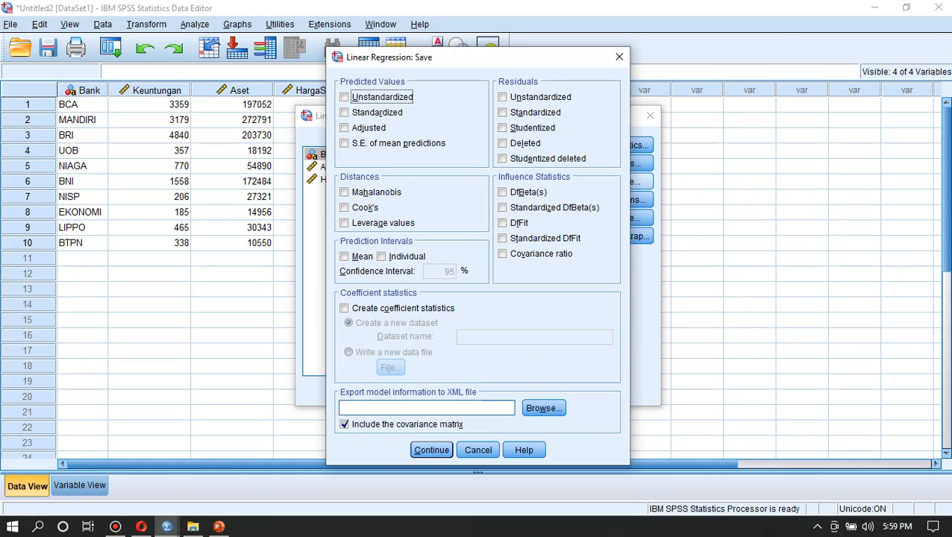
left_click(502, 97)
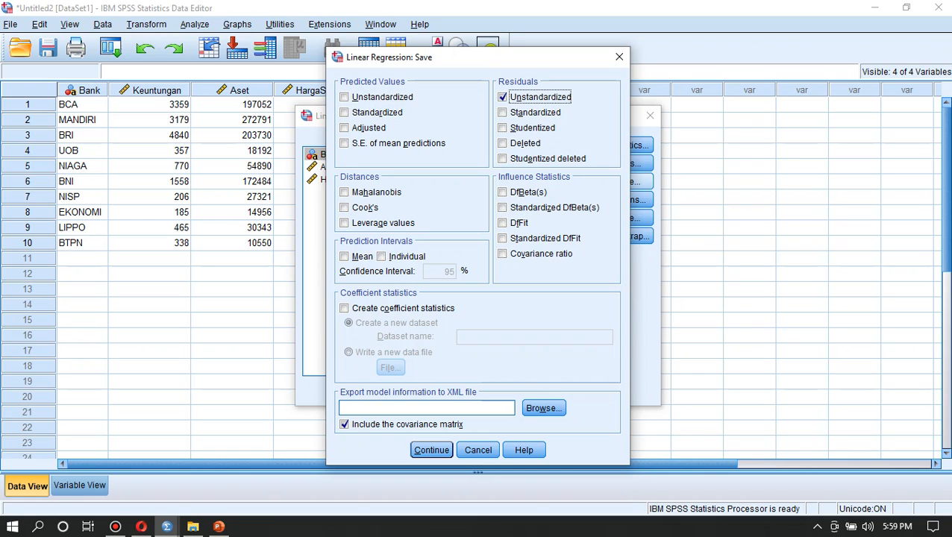
left_click(431, 450)
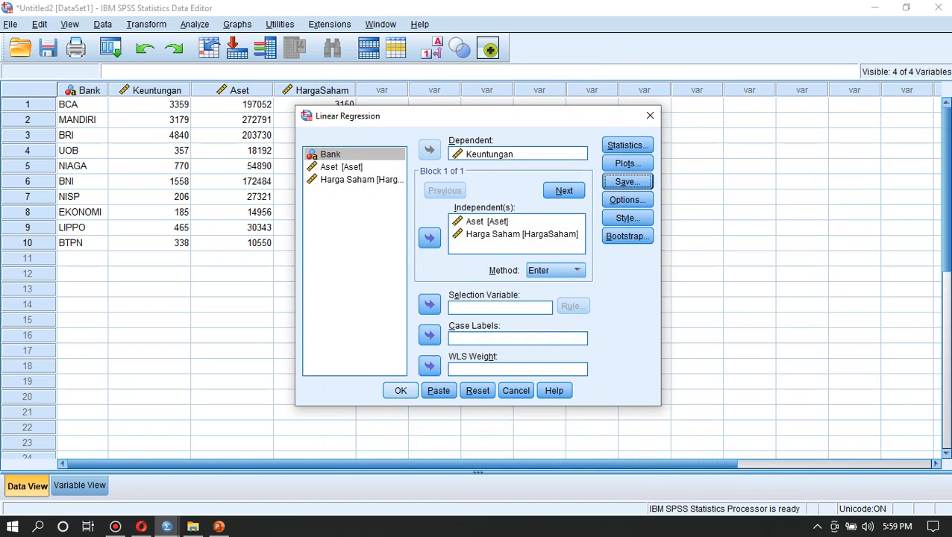
left_click(400, 390)
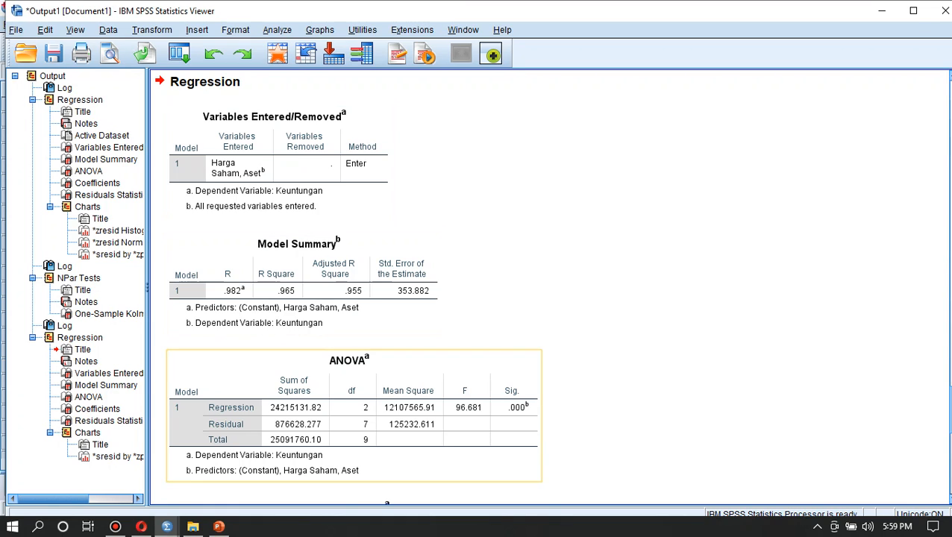
Step: From the dataset window, open the legacy one-sample Kolmogorov-Smirnov test and remove Keuntungan, Aset and Harga Saham from the test variables
left_click(166, 527)
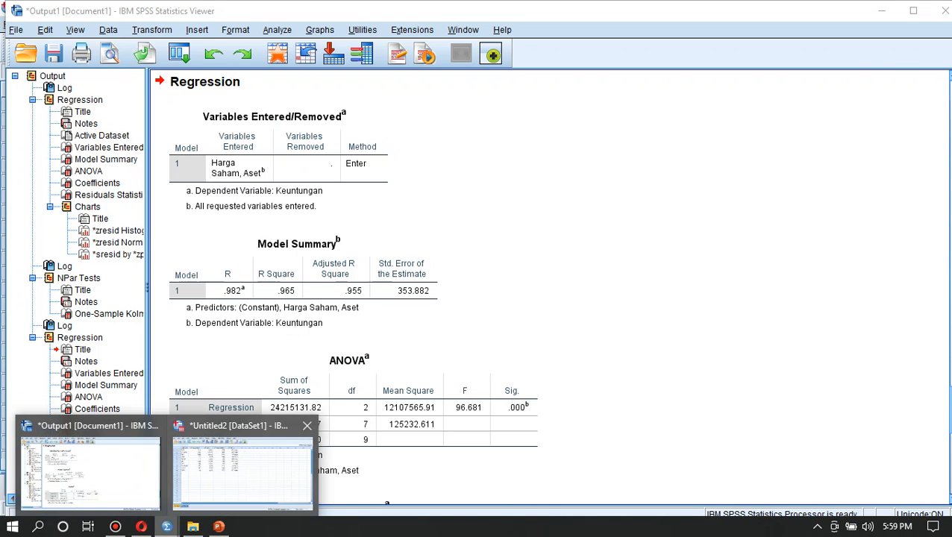
left_click(243, 466)
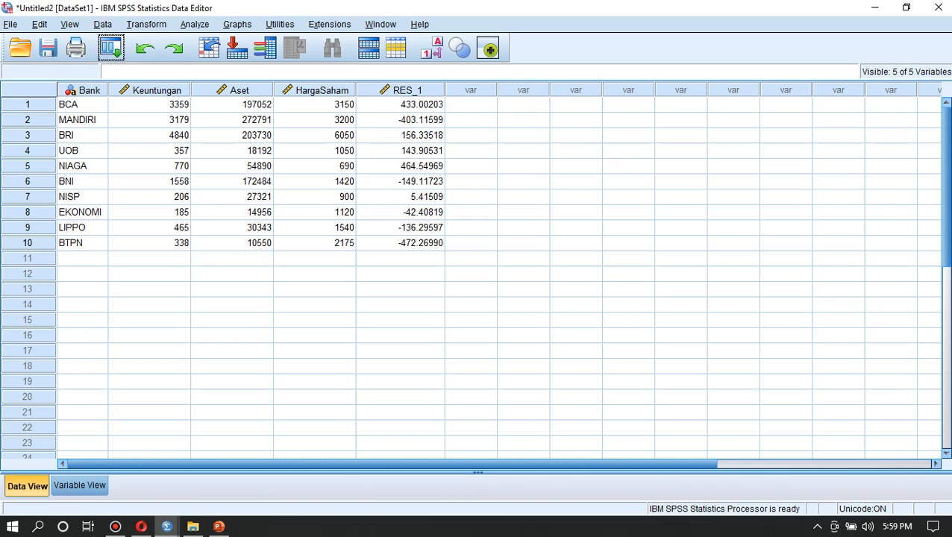
left_click(195, 24)
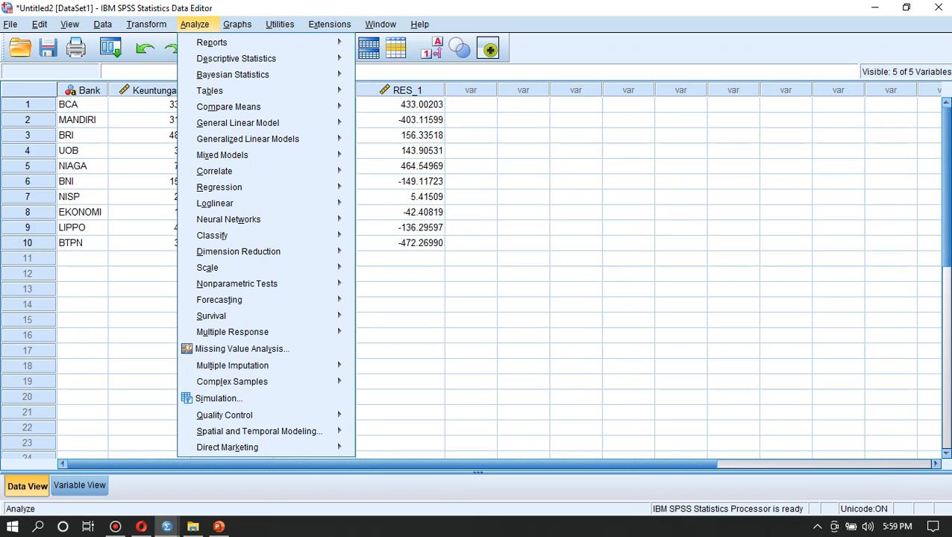
mouse_move(237, 283)
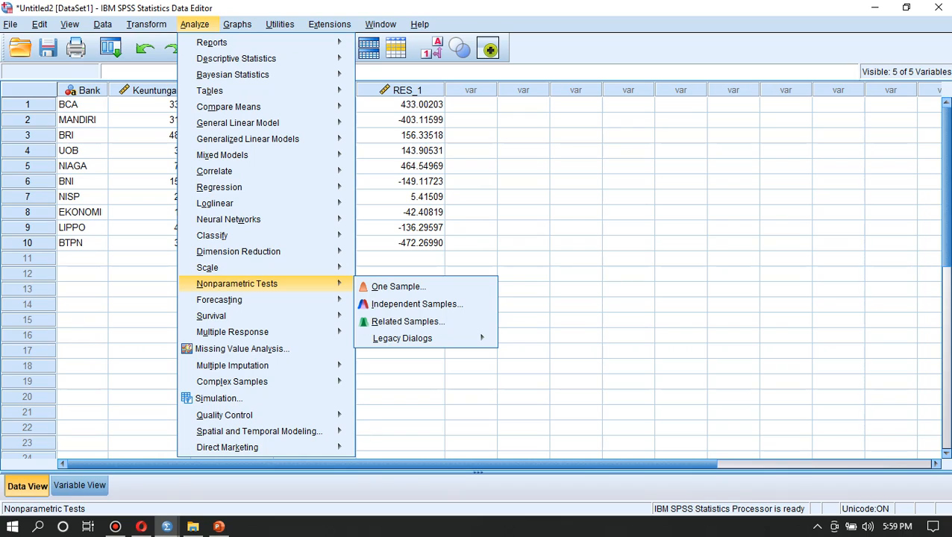
mouse_move(402, 338)
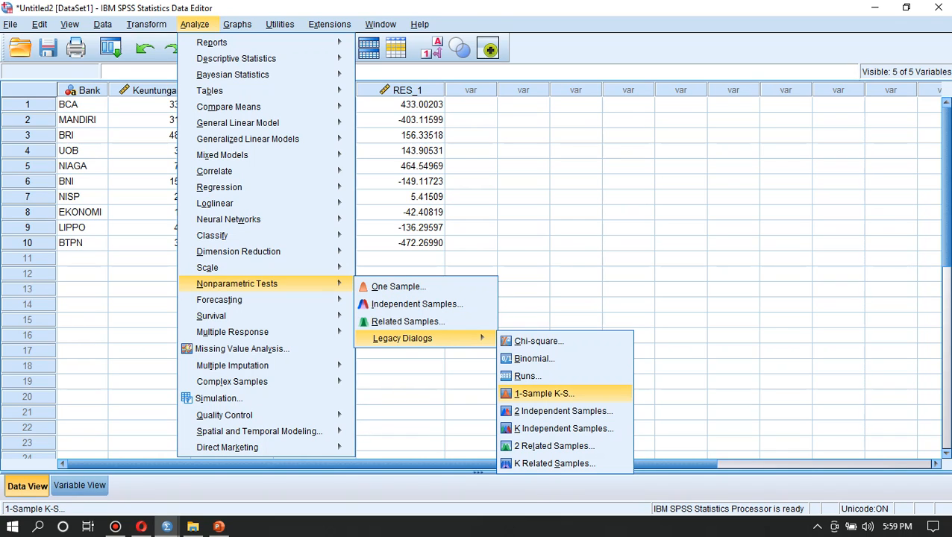
left_click(544, 393)
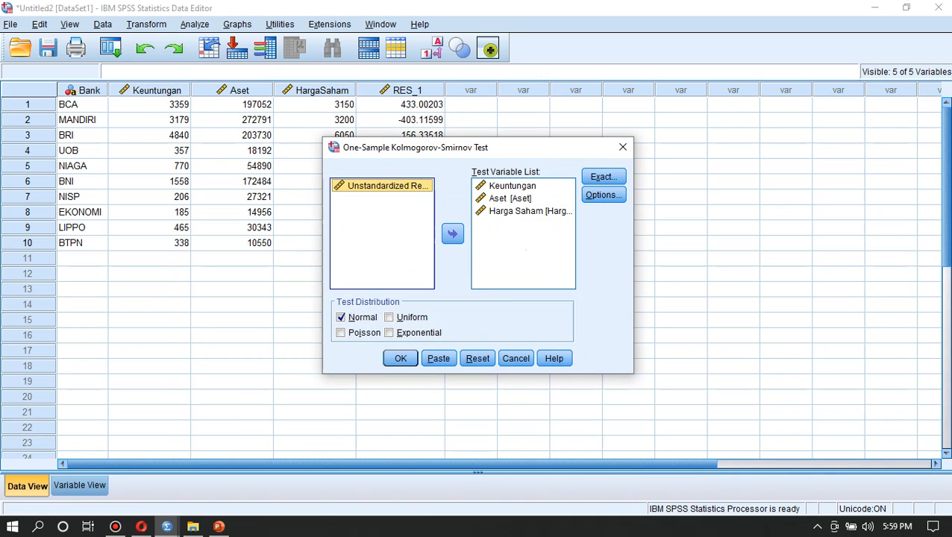
left_click(512, 186)
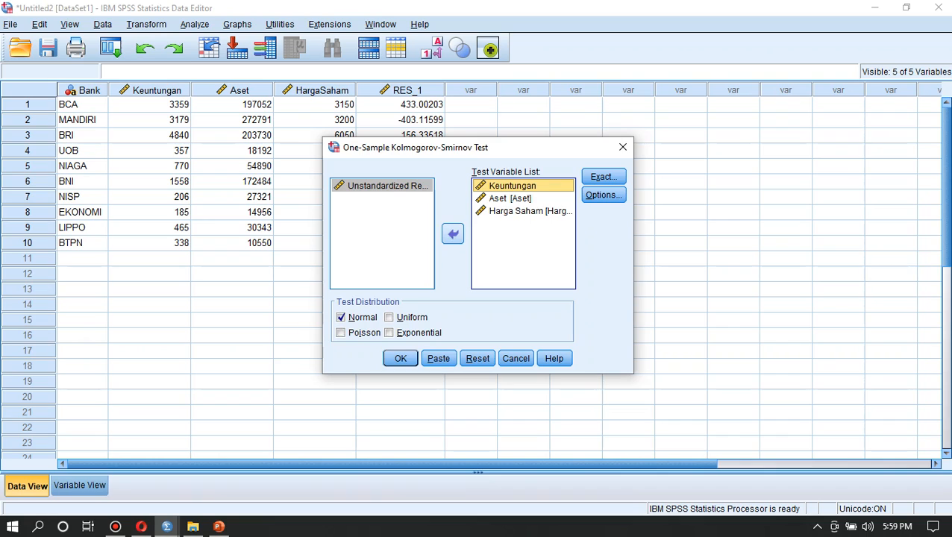
left_click(452, 234)
left_click(511, 185)
left_click(453, 235)
left_click(512, 185)
left_click(453, 234)
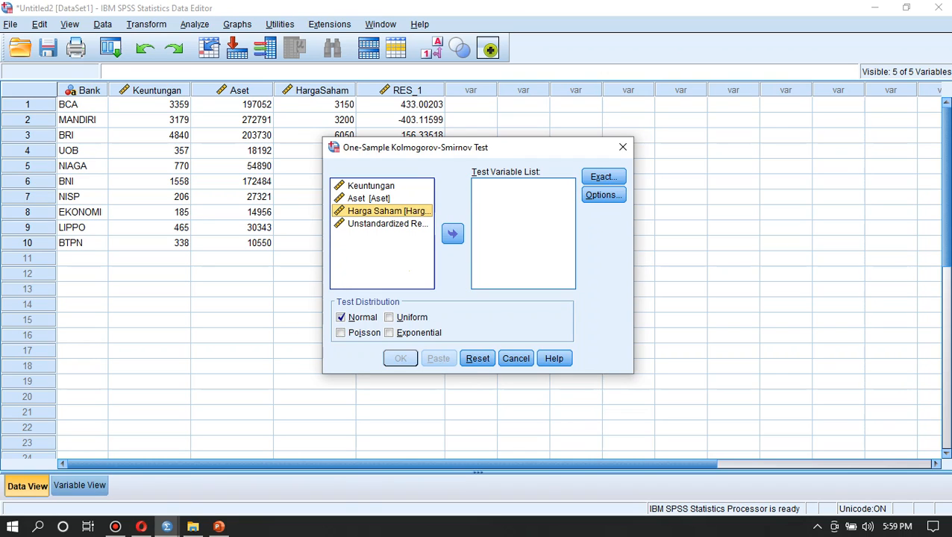
Step: Run the one-sample Kolmogorov-Smirnov test on the unstandardized residual against the Normal distribution
left_click(388, 224)
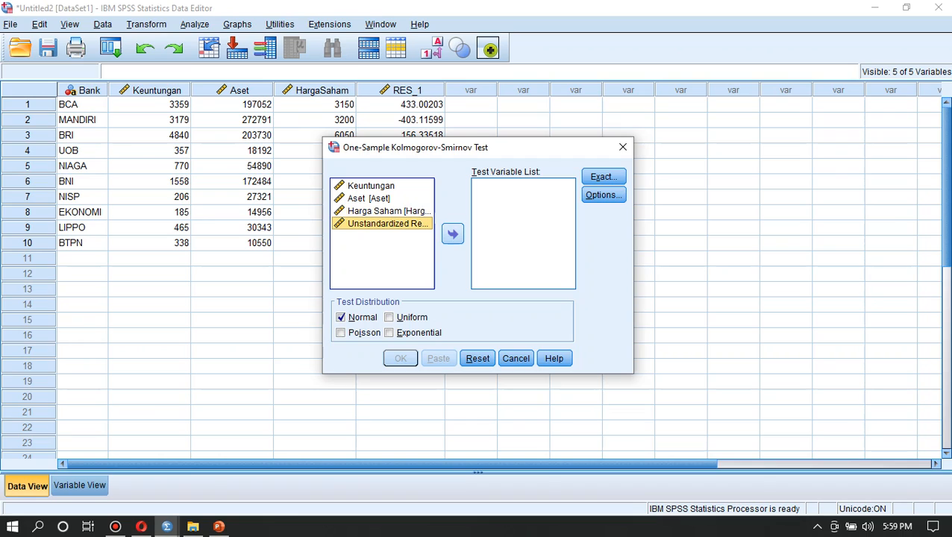
left_click(453, 235)
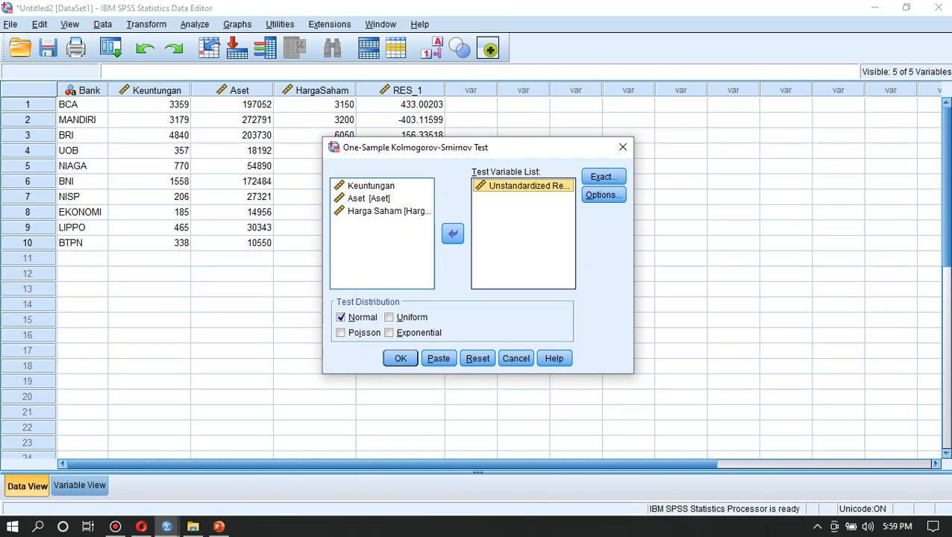
left_click(400, 358)
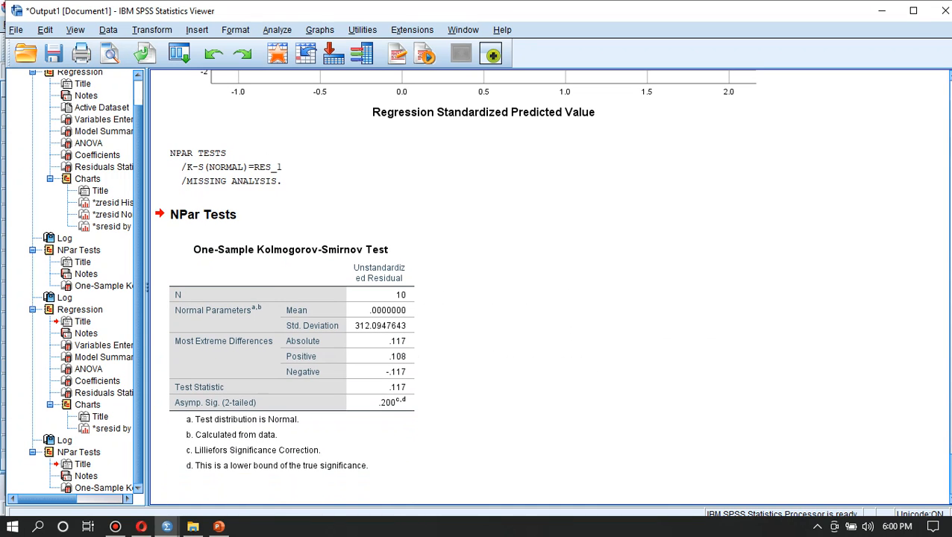
Step: Review the earlier Kolmogorov-Smirnov output for Keuntungan, Aset and Harga Saham to compare it with the residual test
scroll(550, 287, "up", 10)
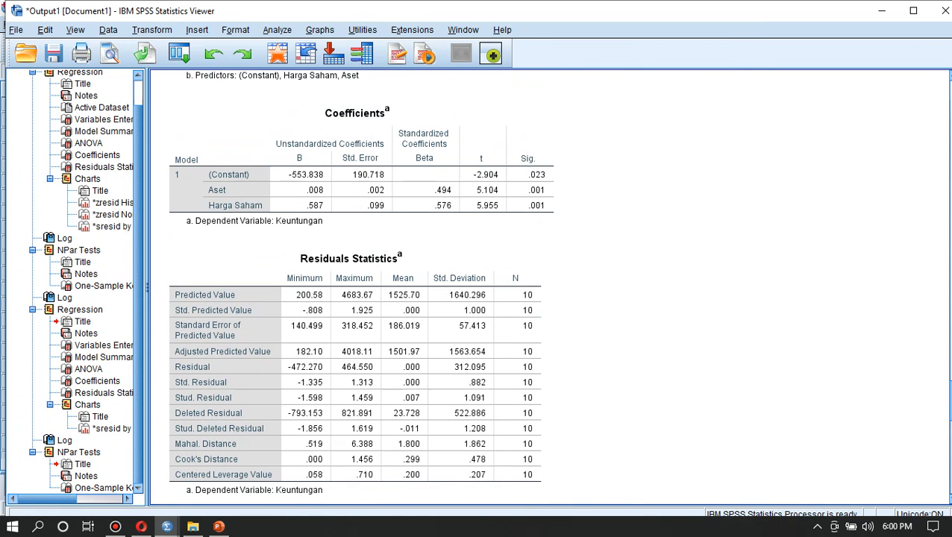
scroll(551, 287, "up", 10)
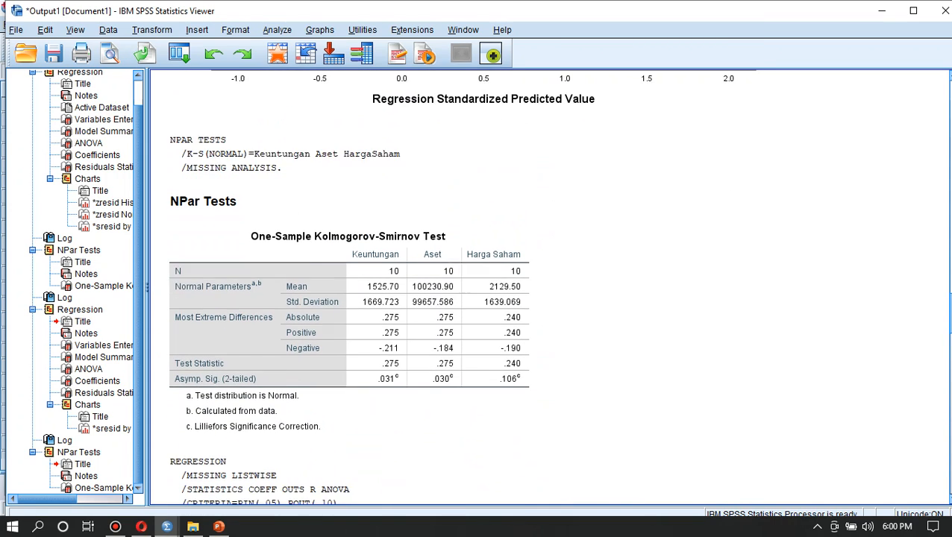
scroll(551, 287, "up", 3)
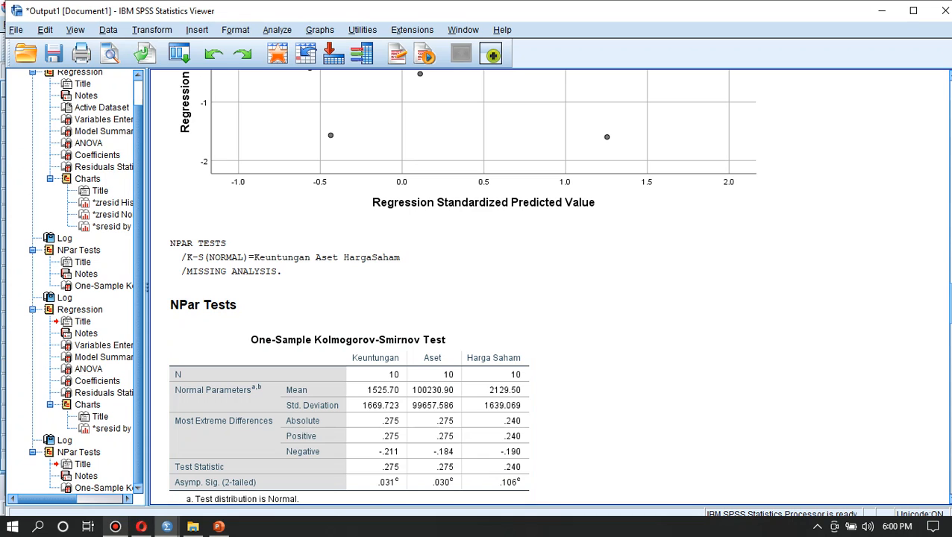
left_click(114, 527)
left_click(610, 100)
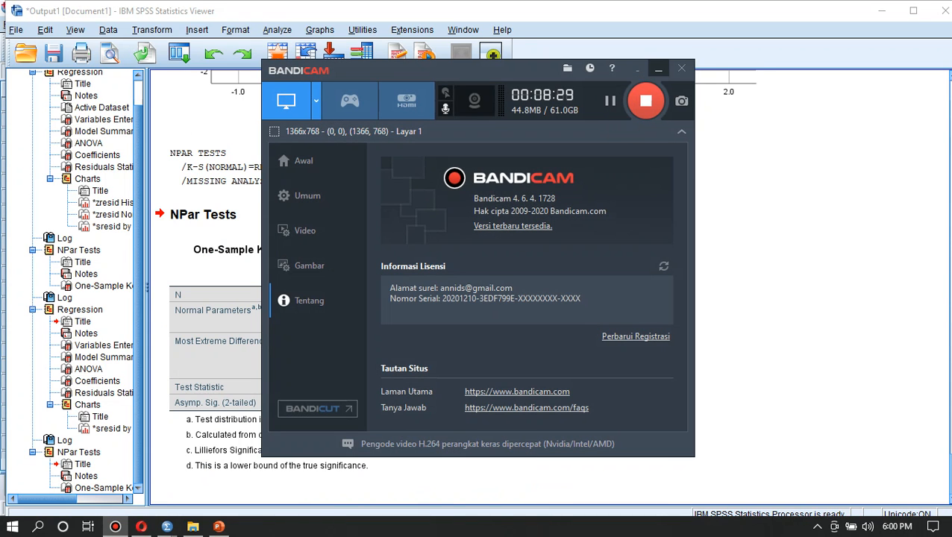
left_click(658, 69)
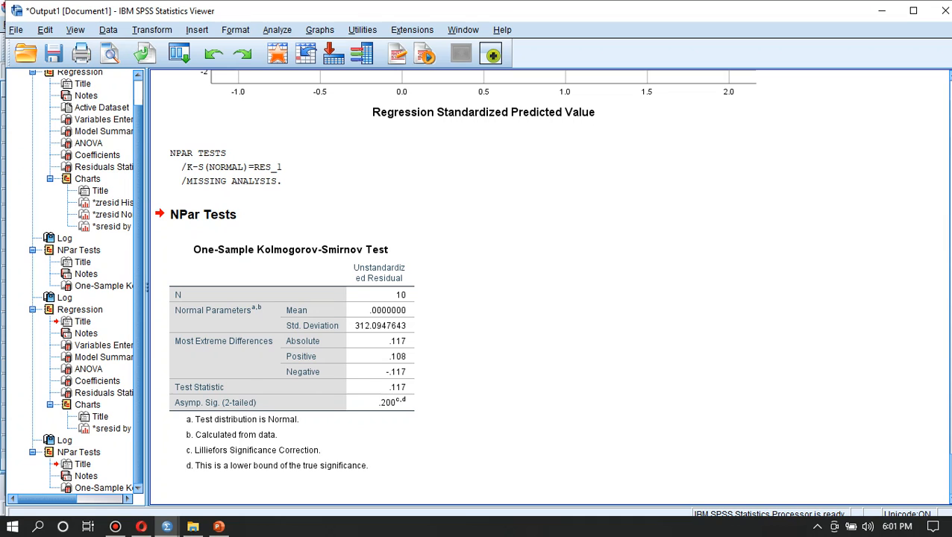
Step: From the dataset window, reopen the linear regression setup and enable the covariance matrix and collinearity diagnostics statistics
mouse_move(167, 527)
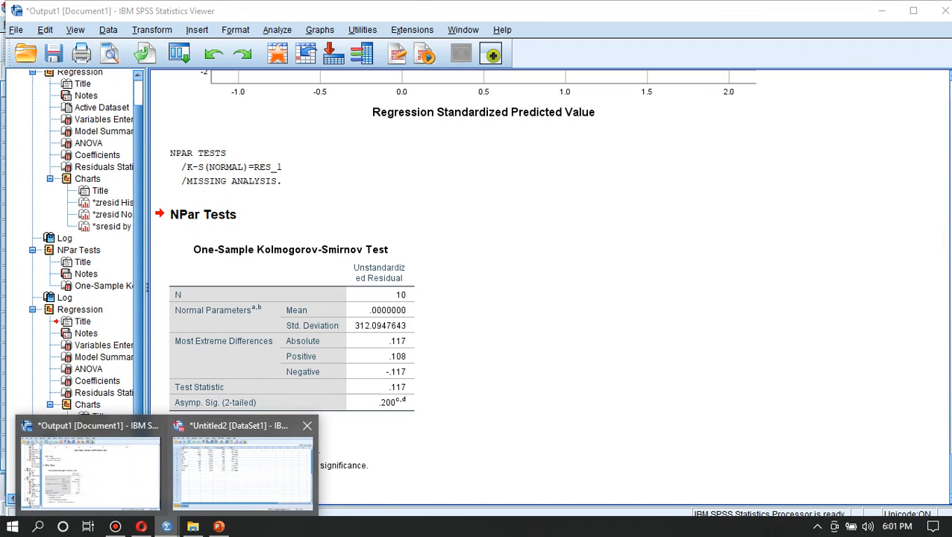
left_click(243, 472)
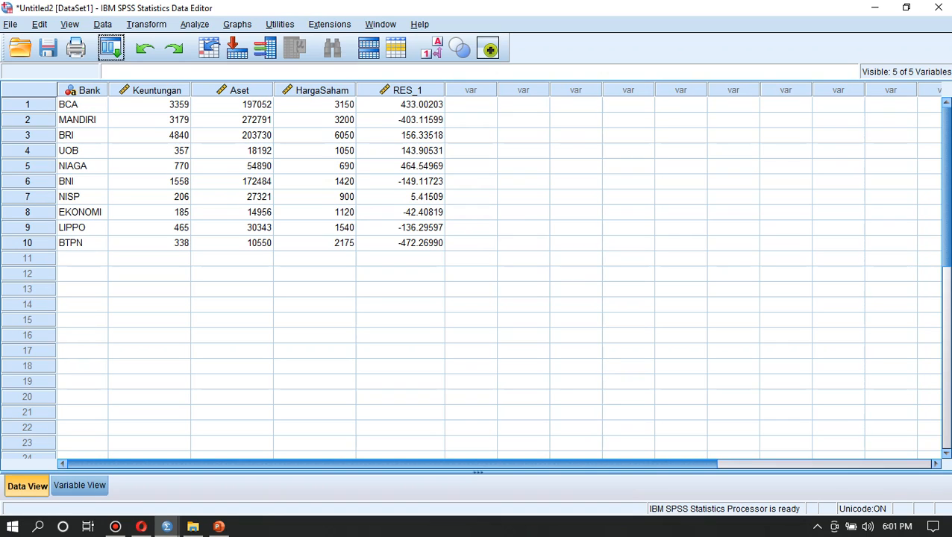
left_click(195, 24)
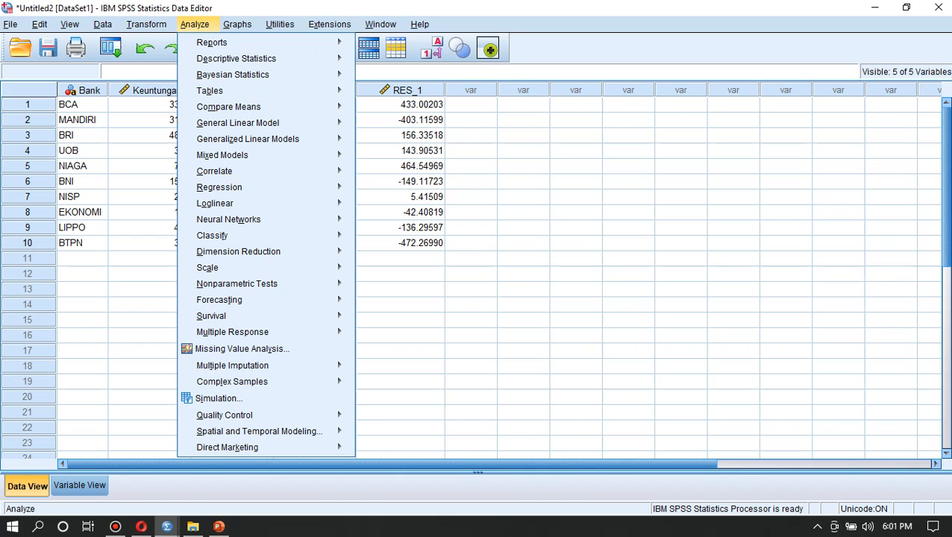
mouse_move(224, 187)
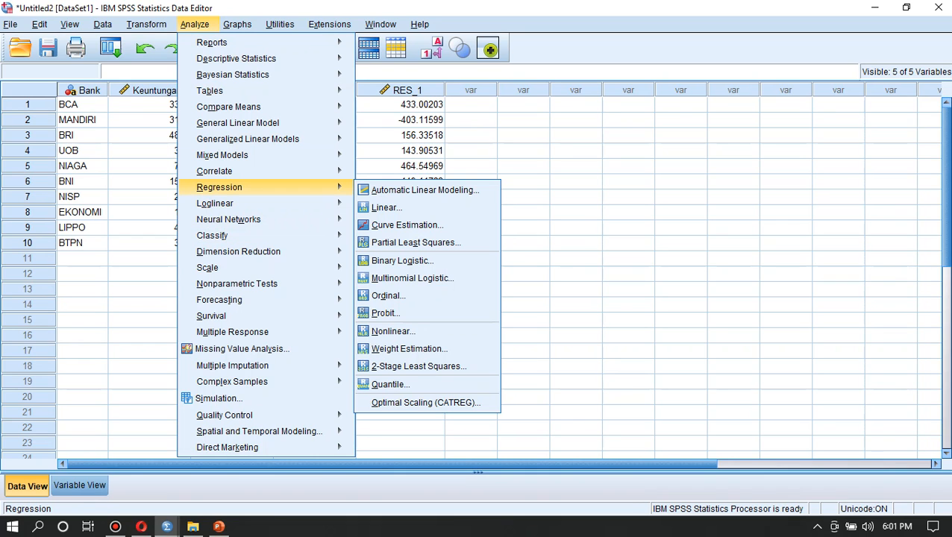
left_click(386, 207)
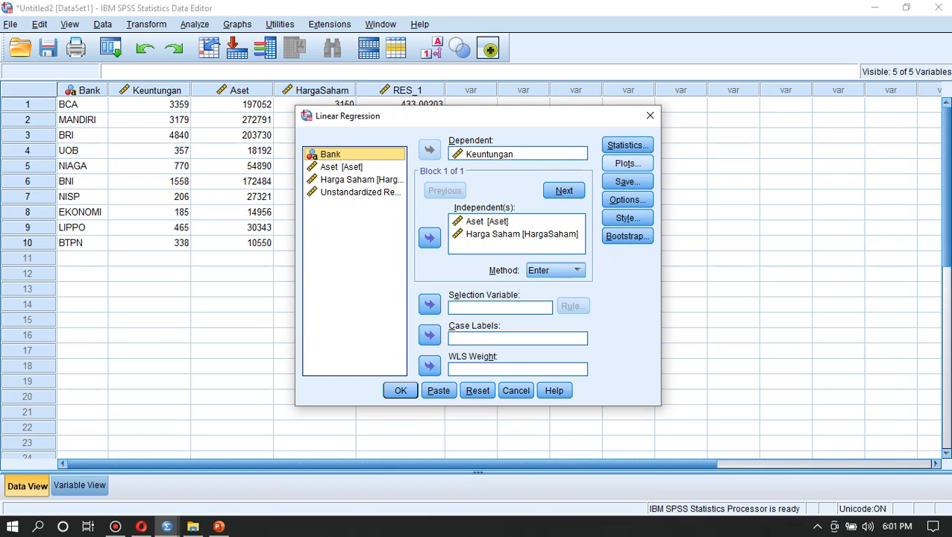
left_click(627, 146)
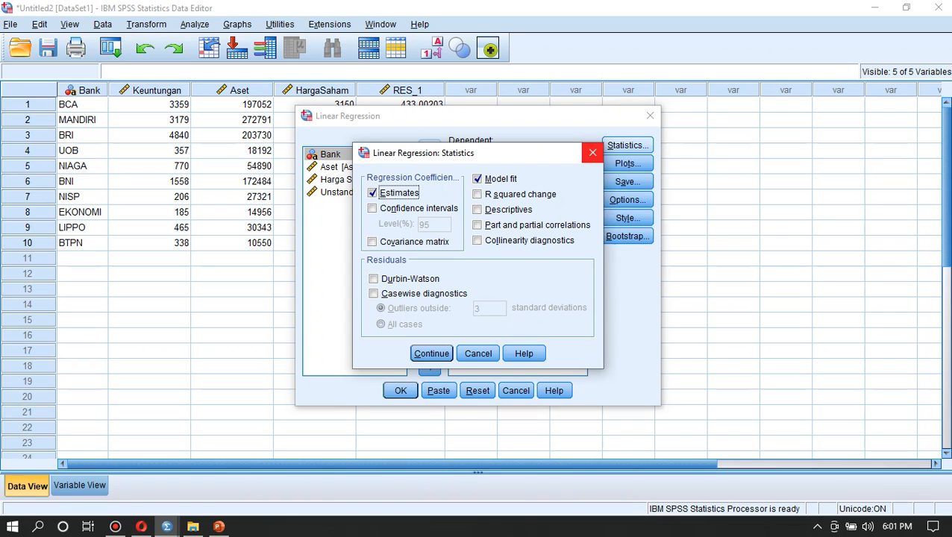
left_click(373, 242)
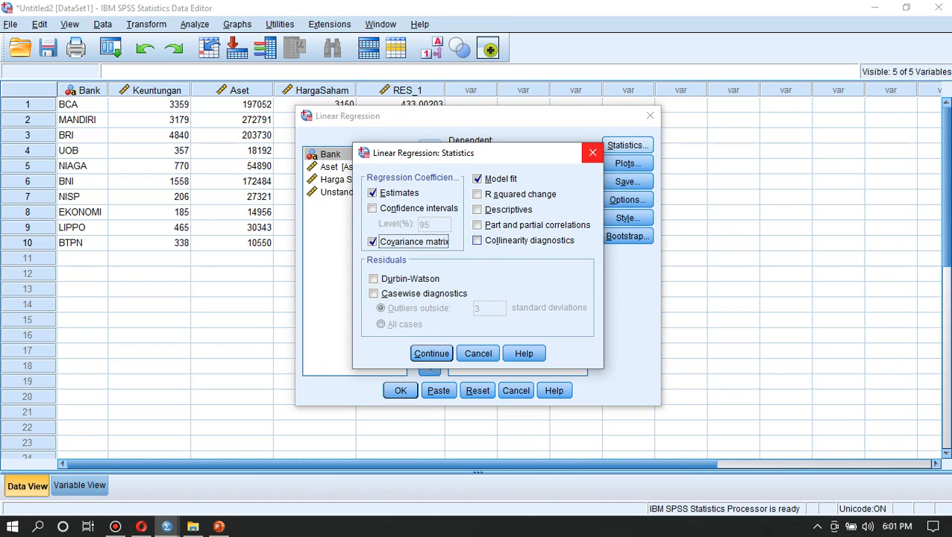
left_click(477, 240)
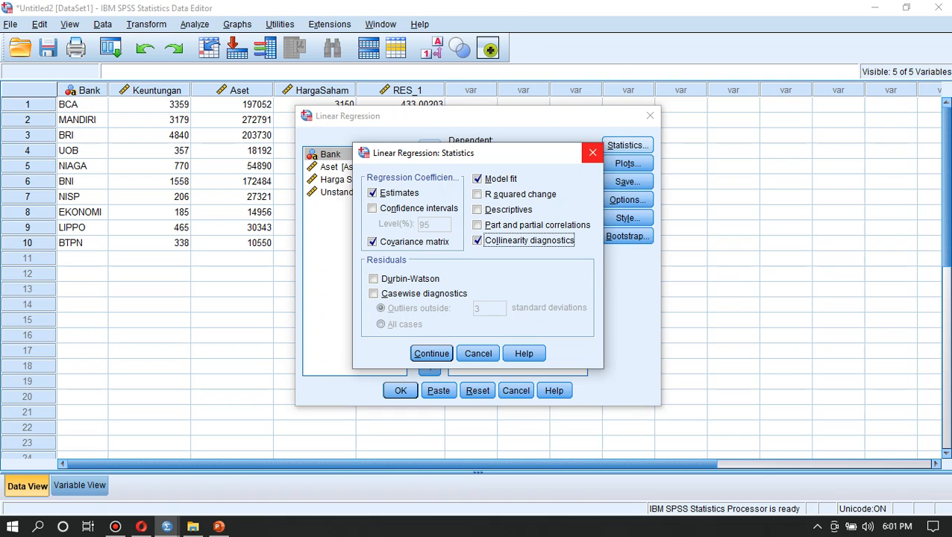
key("Return")
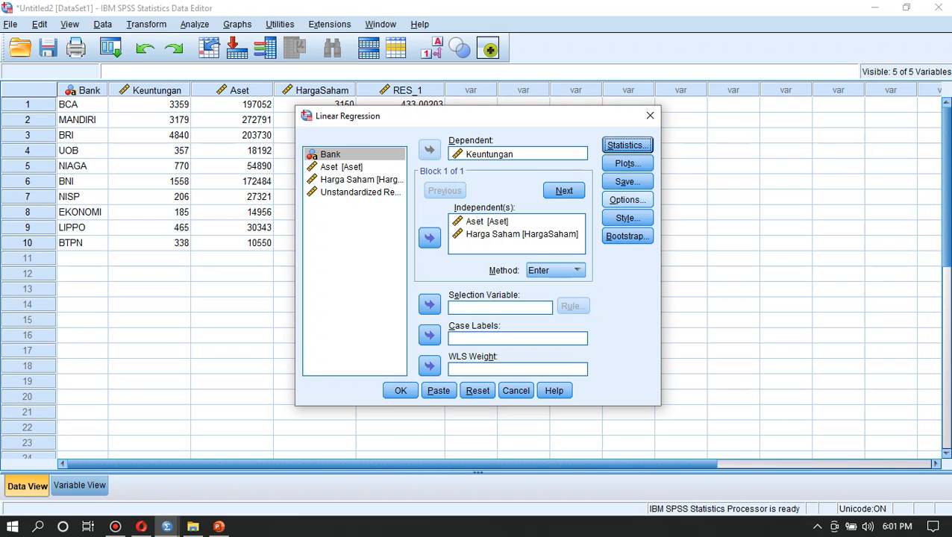
Step: Turn off saving of unstandardized residuals, then run the regression and review the coefficients and collinearity statistics
left_click(627, 182)
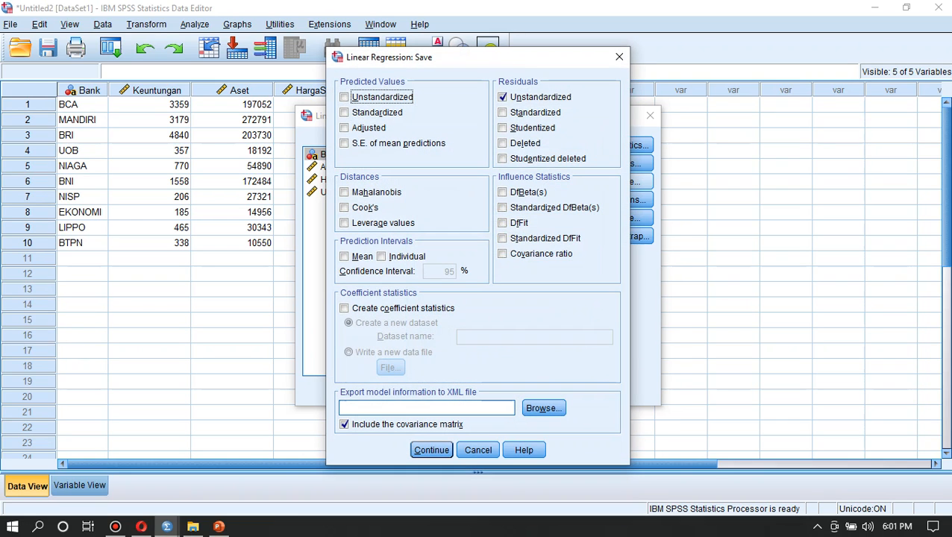
left_click(502, 97)
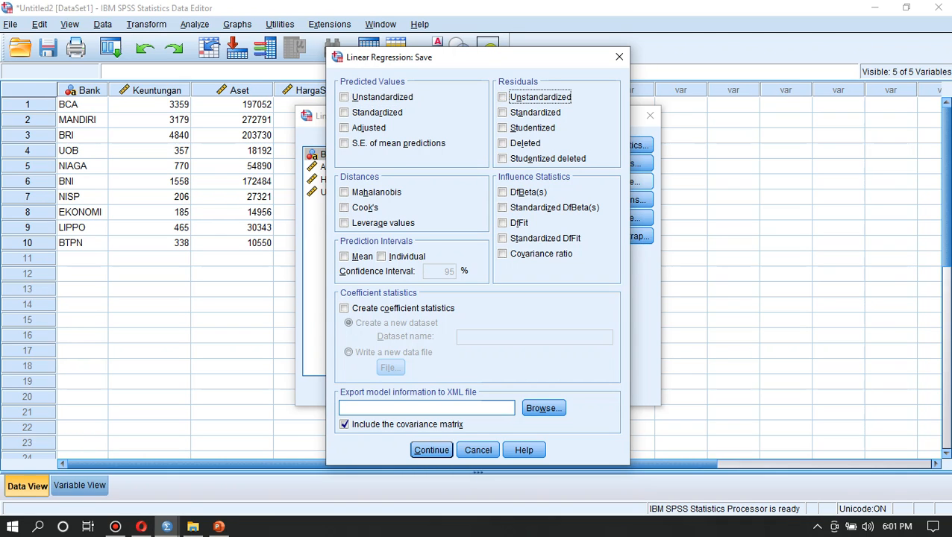
left_click(431, 450)
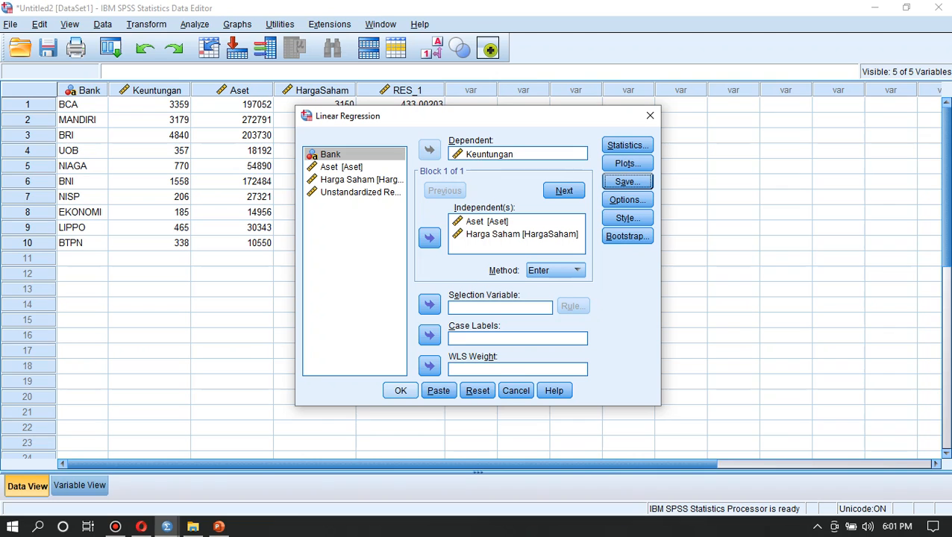
left_click(401, 390)
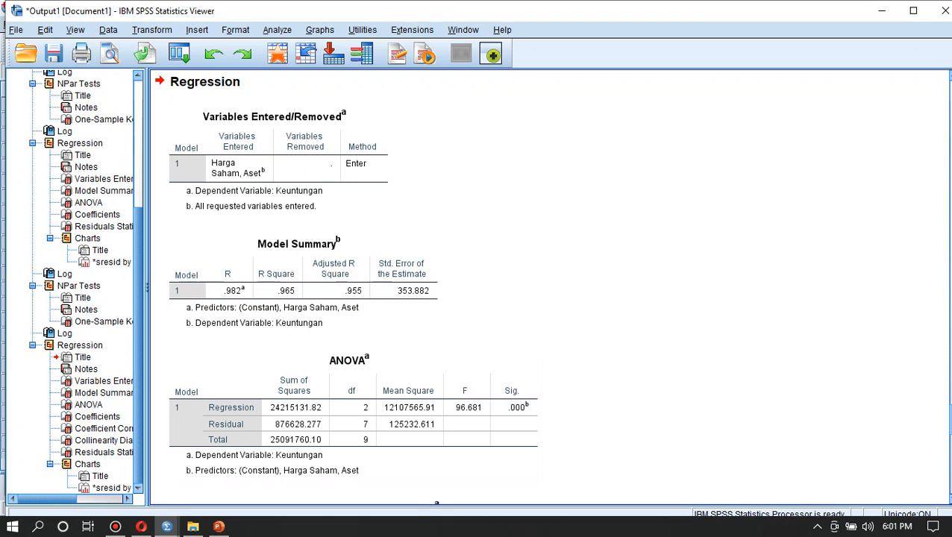
scroll(410, 284, "down", 5)
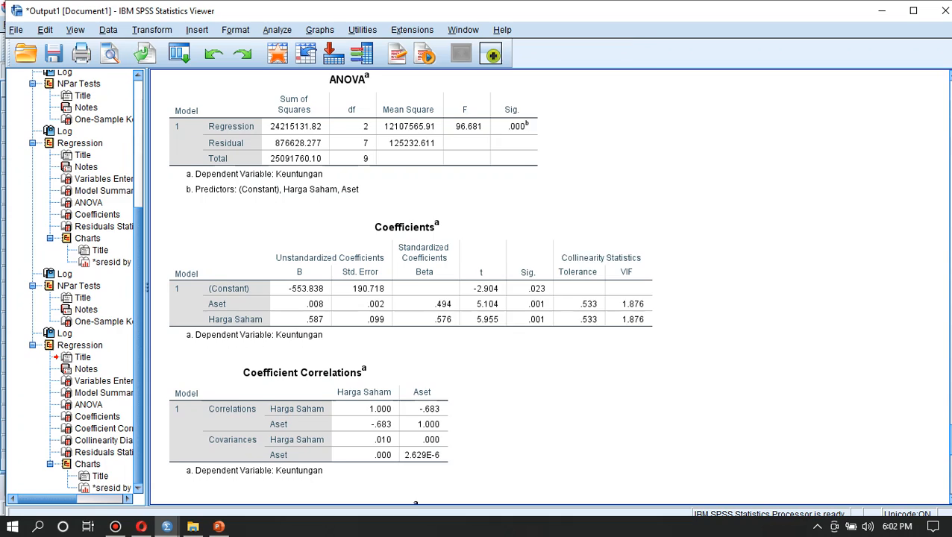
scroll(410, 283, "down", 1)
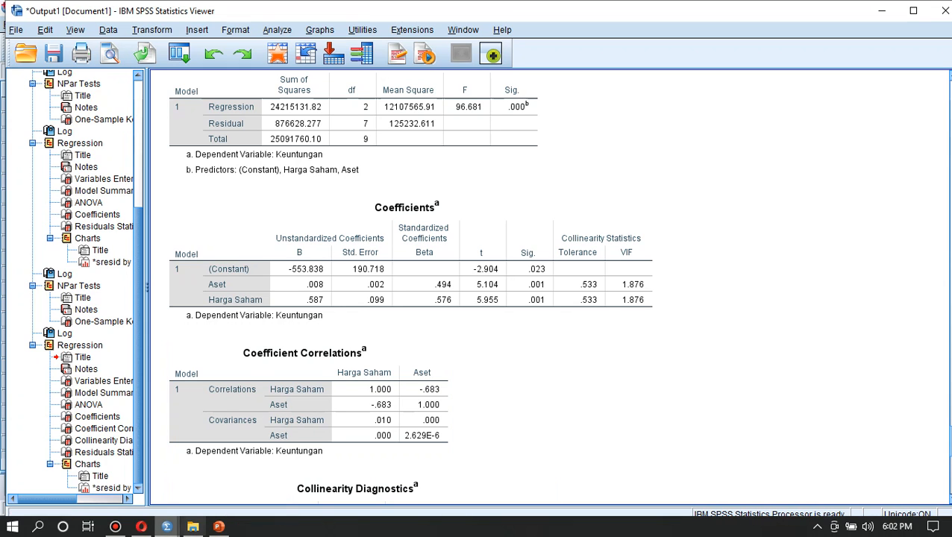
Step: Return to the dataset window, reopen the linear regression setup and enable the Durbin-Watson residual statistic
left_click(167, 527)
left_click(243, 469)
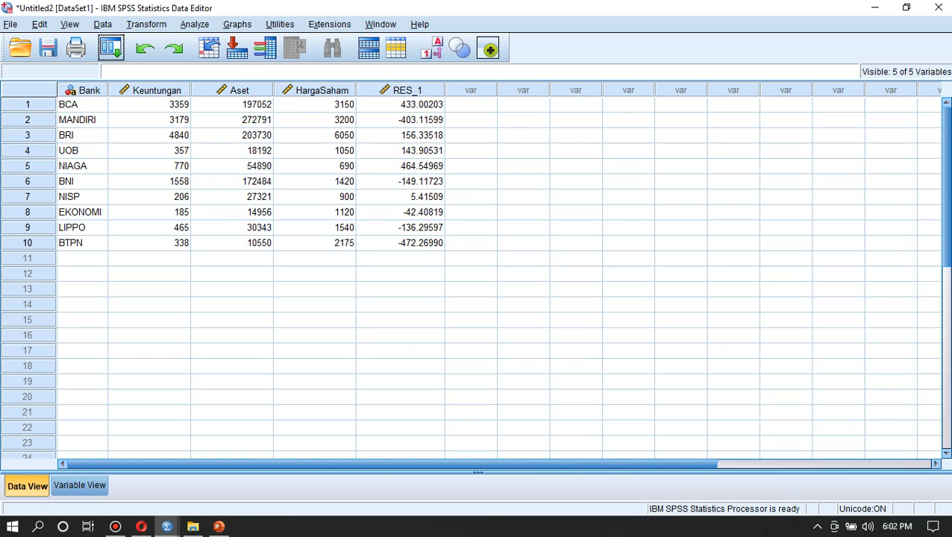
left_click(194, 24)
mouse_move(224, 187)
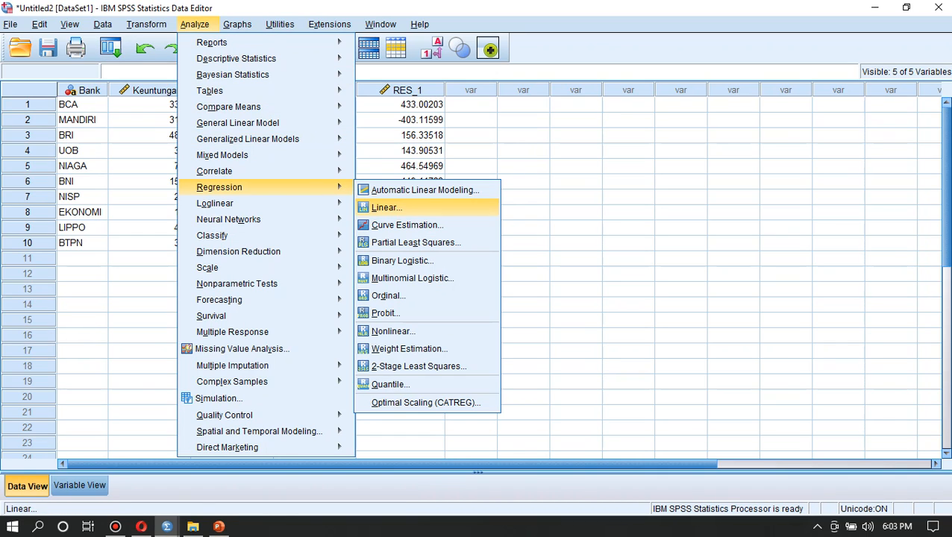
left_click(386, 208)
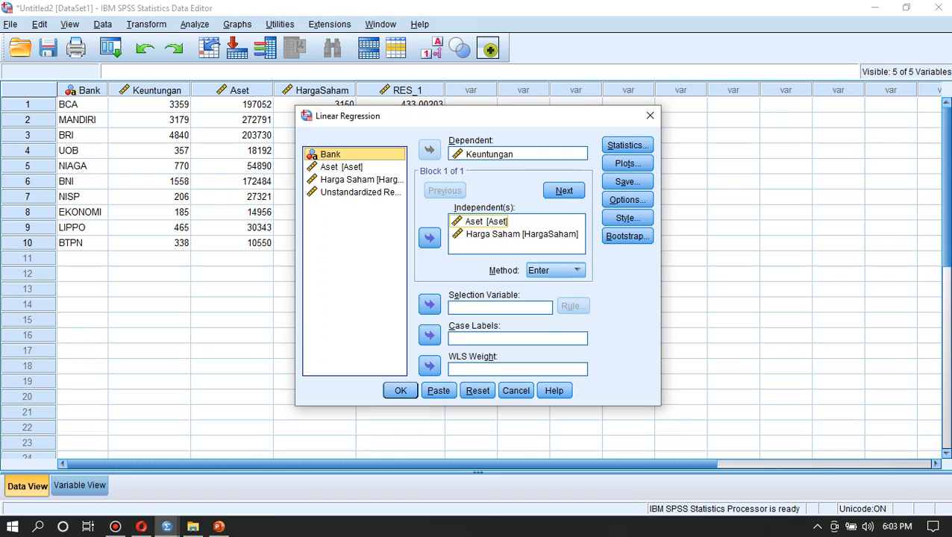
left_click(626, 144)
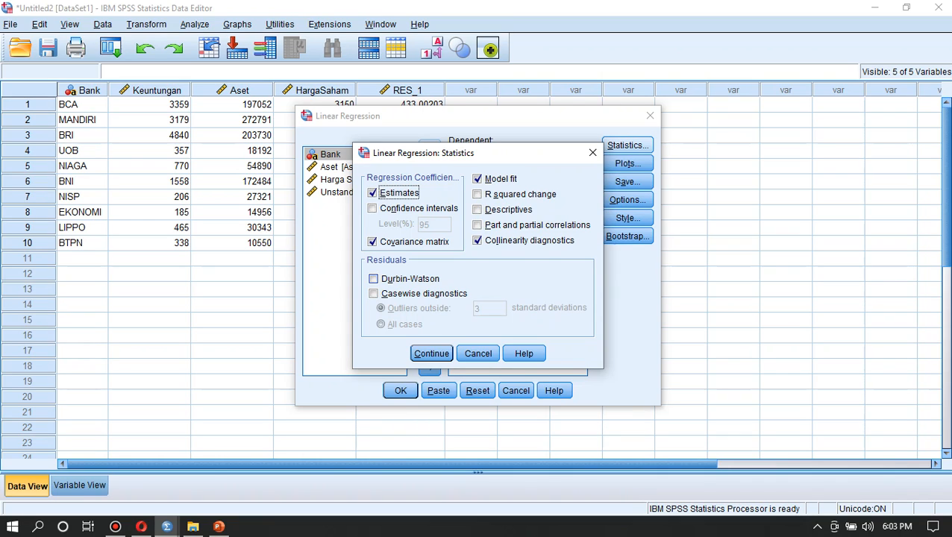
left_click(374, 278)
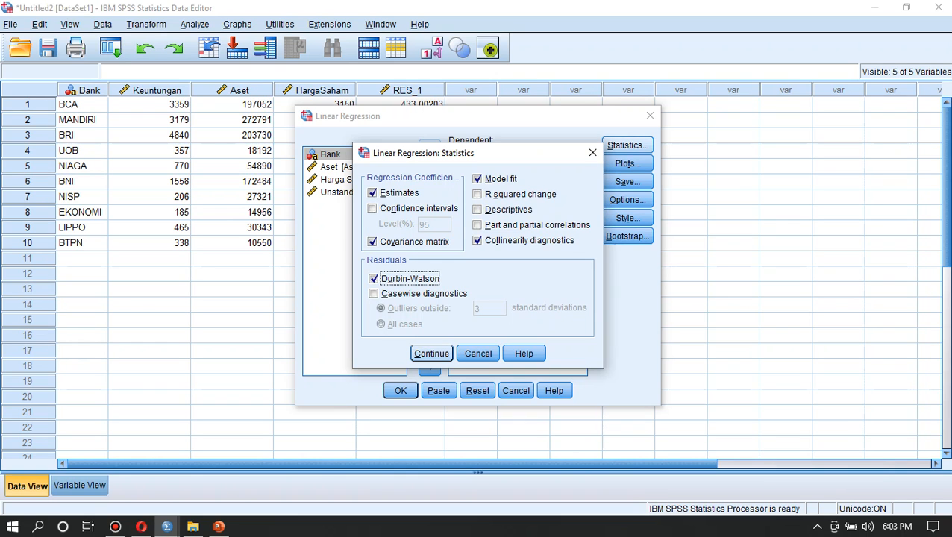
key("Return")
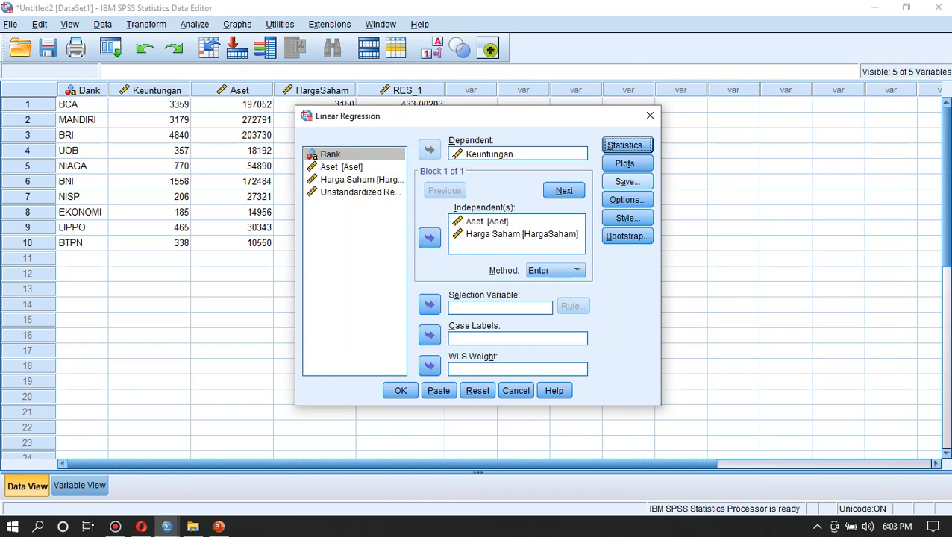
Step: Check the regression's save options and run the regression of Keuntungan on Aset and Harga Saham
left_click(627, 181)
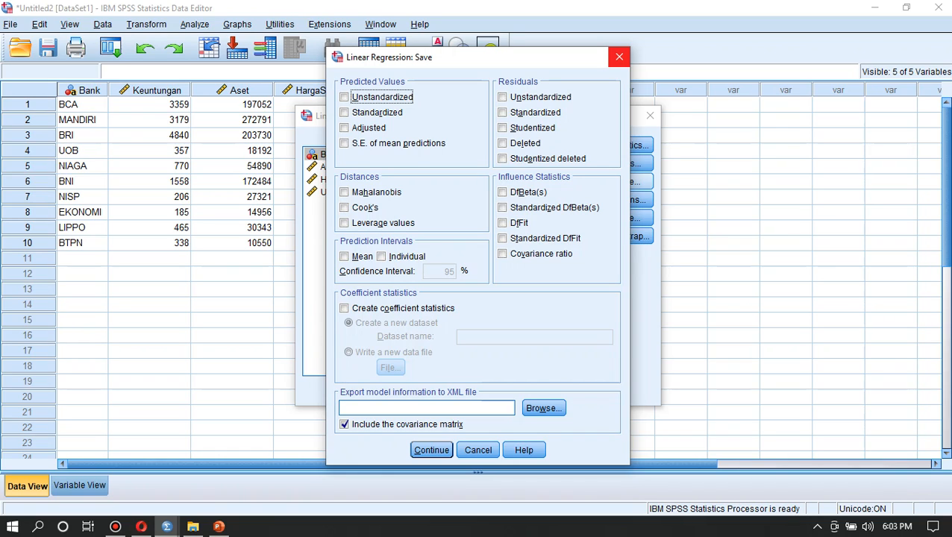
left_click(619, 57)
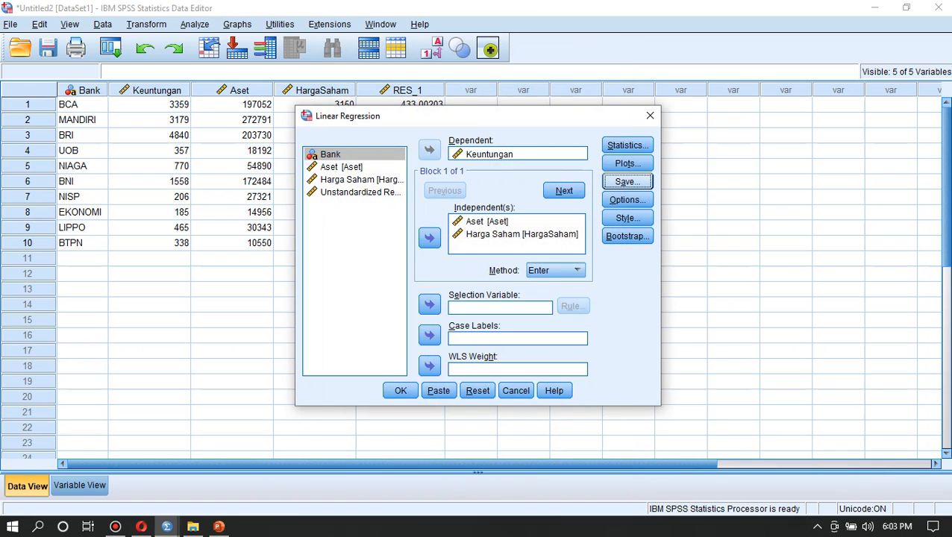
left_click(626, 182)
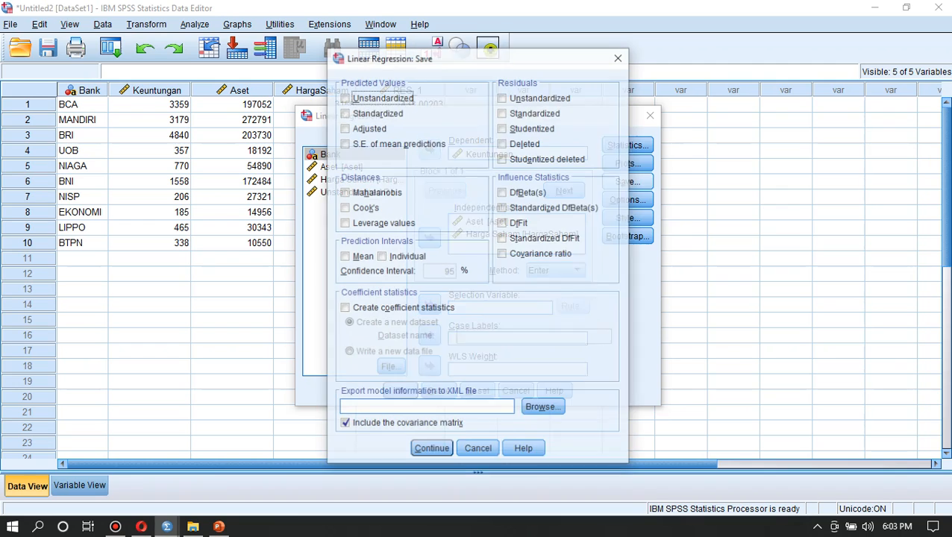
left_click(619, 57)
left_click(401, 390)
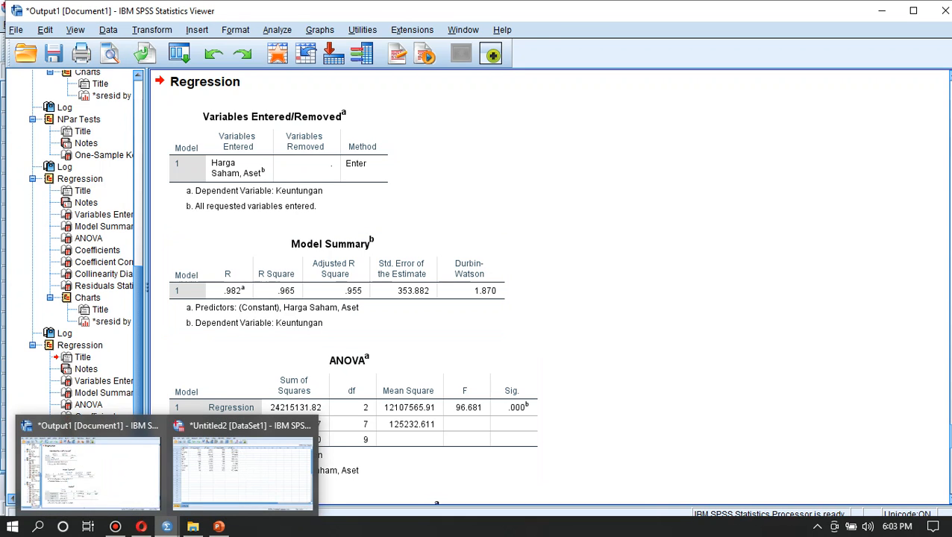
Step: Switch to the PowerPoint presentation and review the slide on criteria for detecting autocorrelation with Durbin-Watson
left_click(218, 471)
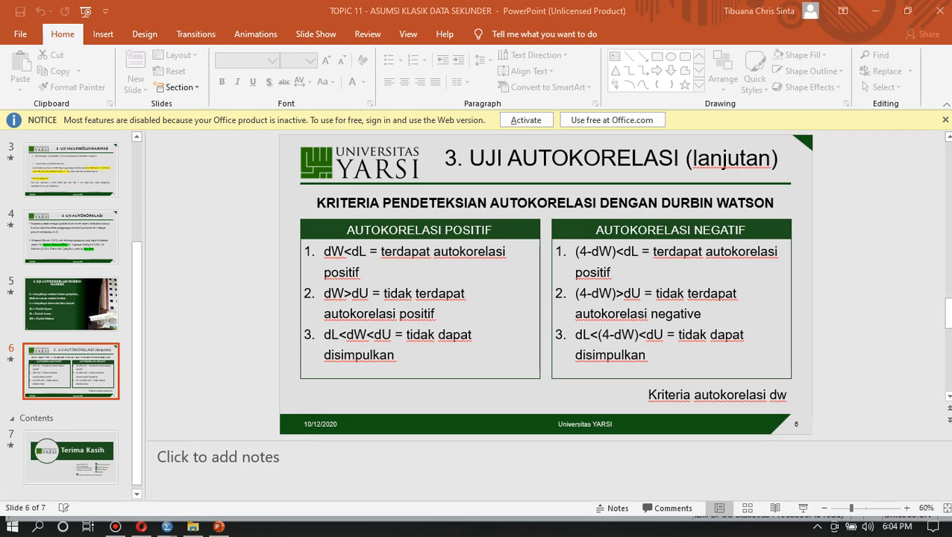
left_click(71, 457)
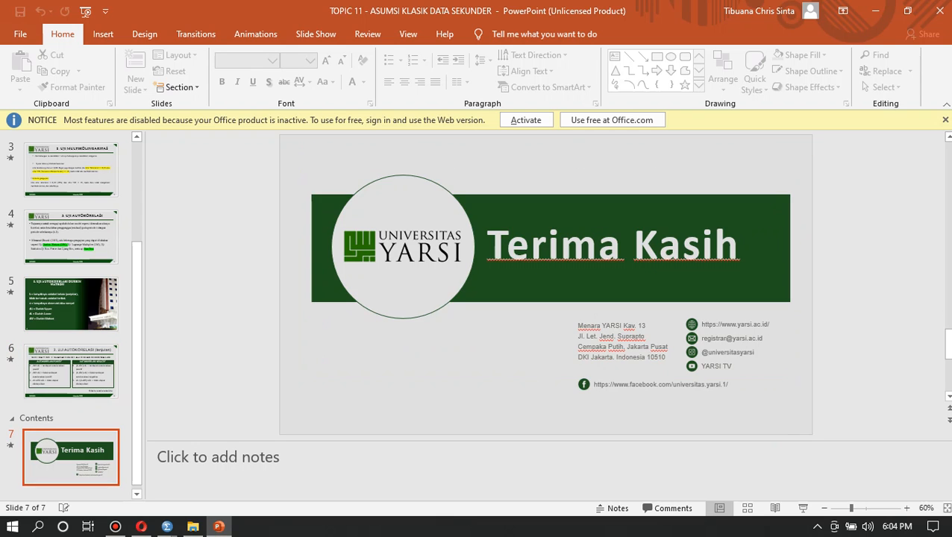
key("Up")
key("Up")
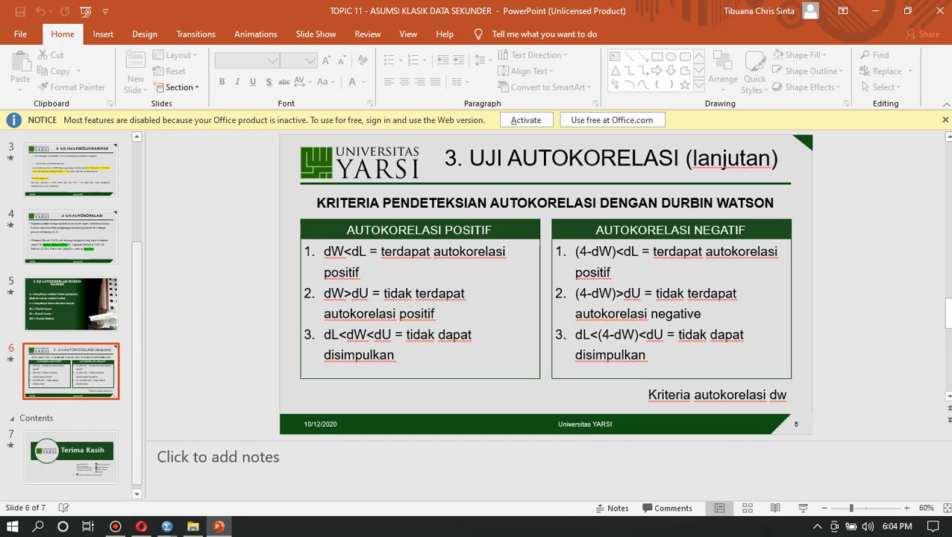
scroll(71, 314, "up", 3)
scroll(71, 313, "down", 3)
mouse_move(115, 527)
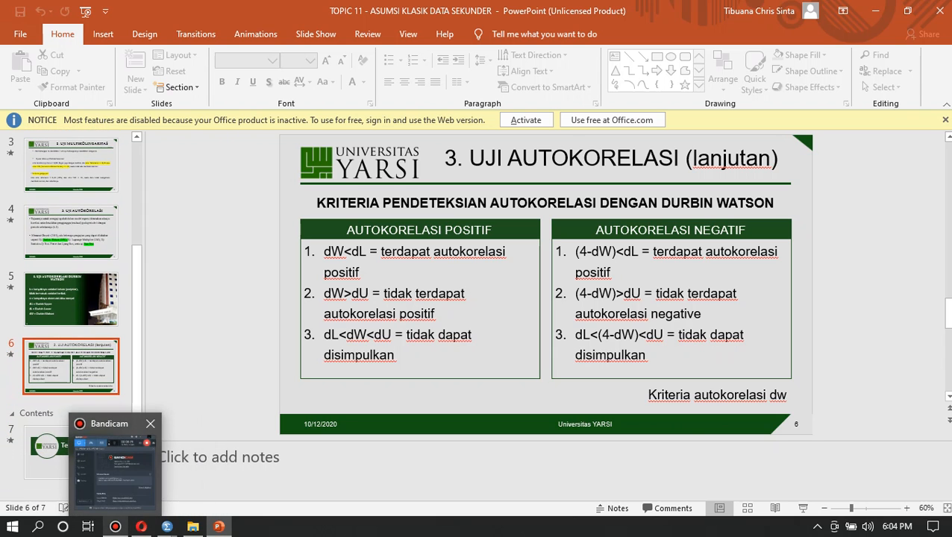
left_click(140, 466)
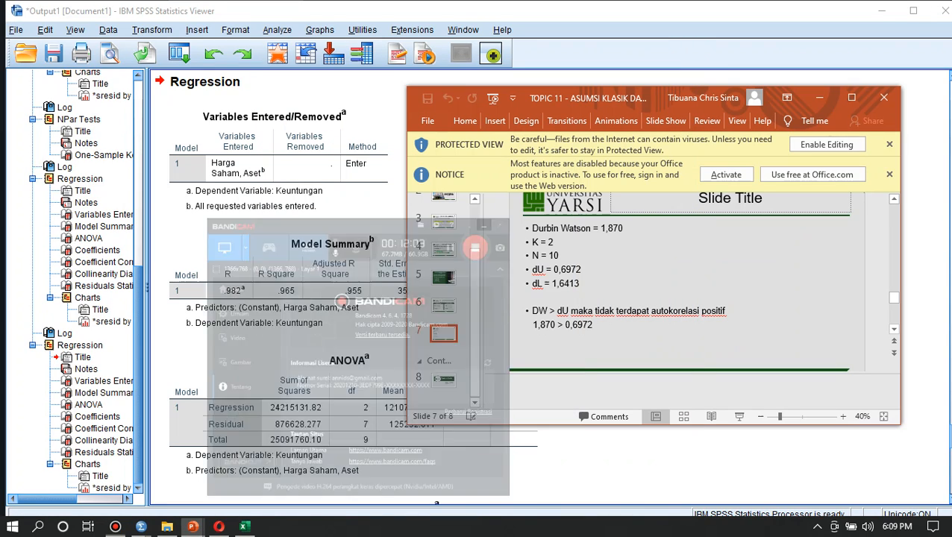
left_click(658, 67)
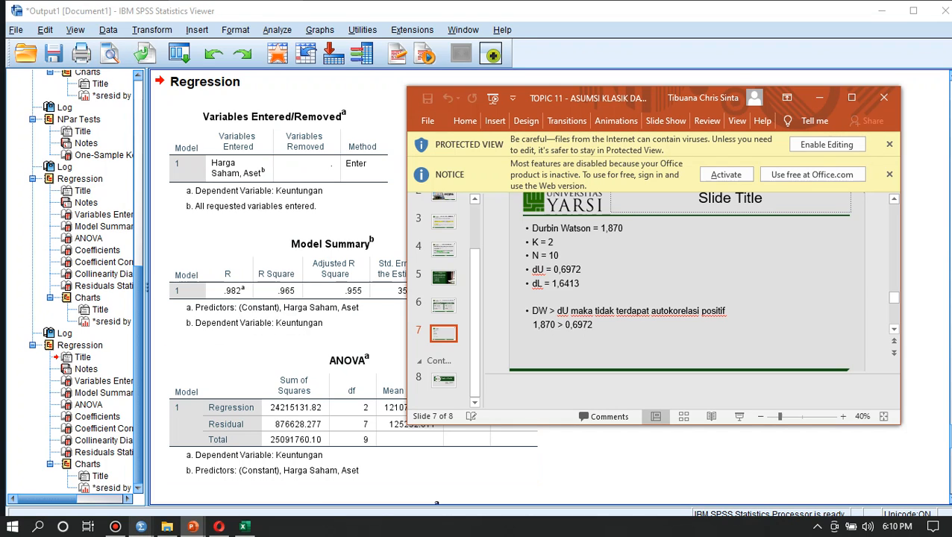
Step: Switch to the Opera browser and find the 5% Durbin-Watson table of dL and dU values in tabel-dw.pdf
mouse_move(140, 527)
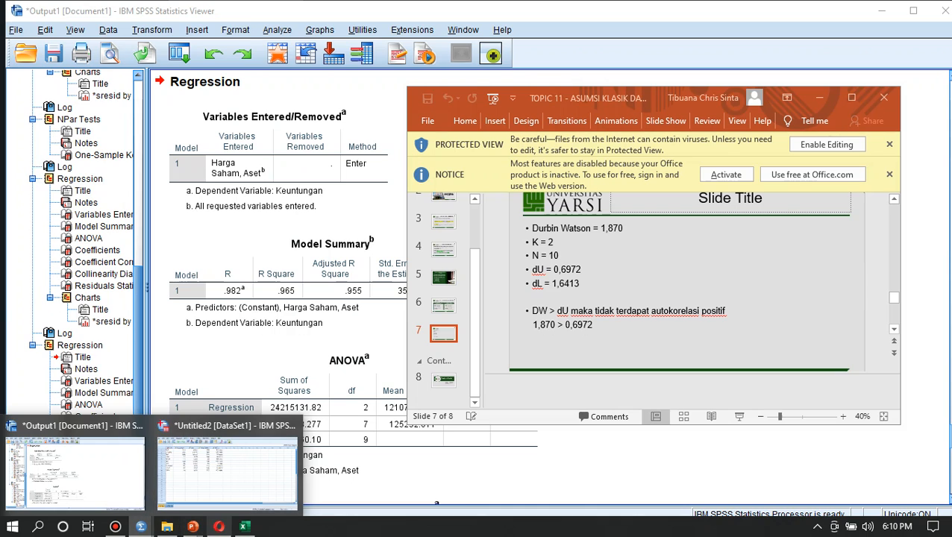
left_click(218, 527)
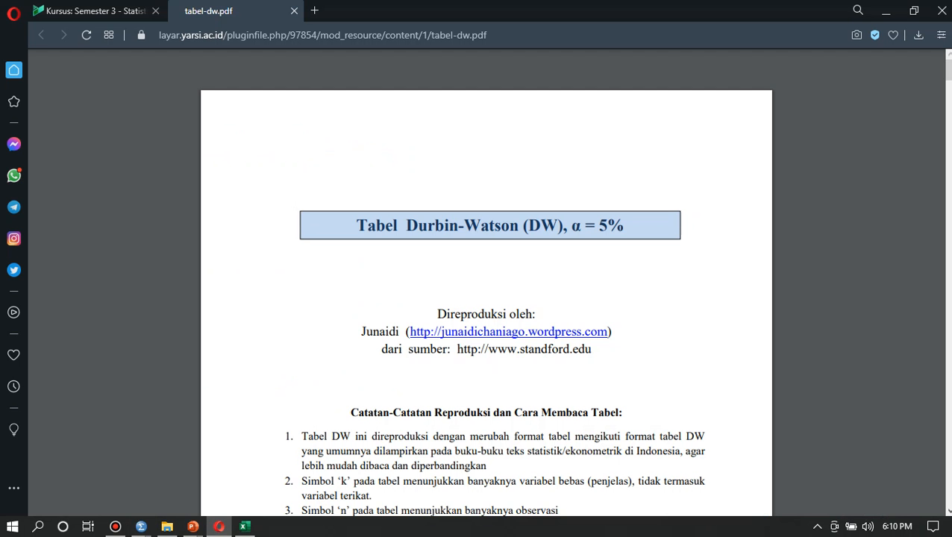
scroll(486, 299, "down", 8)
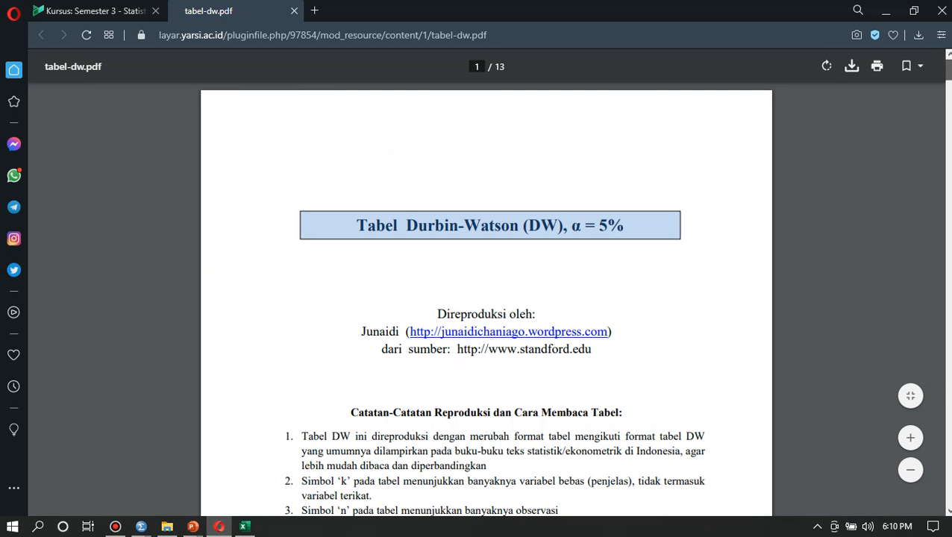
scroll(487, 298, "down", 3)
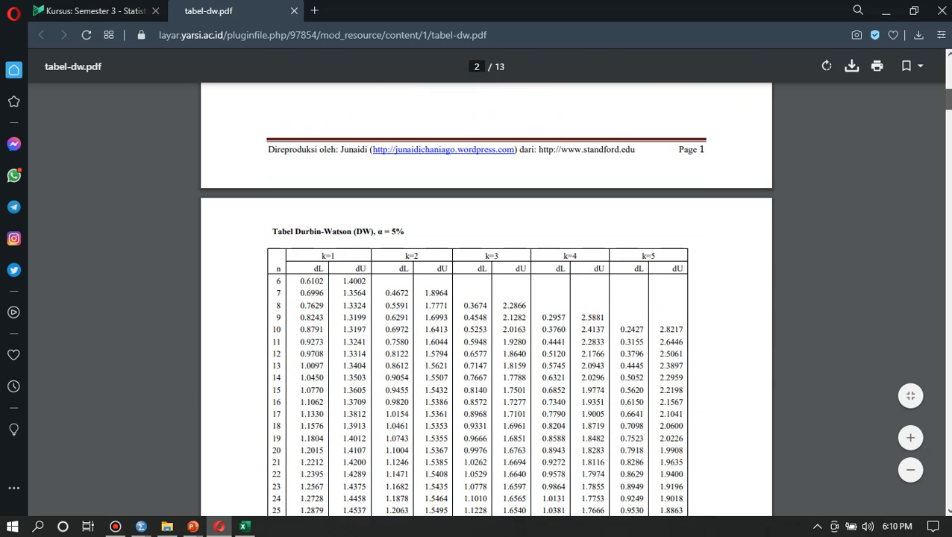
Step: Mark the dL and dU values for n = 10 and k = 2, and switch to the PowerPoint slide comparing them with the Durbin-Watson value
scroll(476, 302, "down", 1)
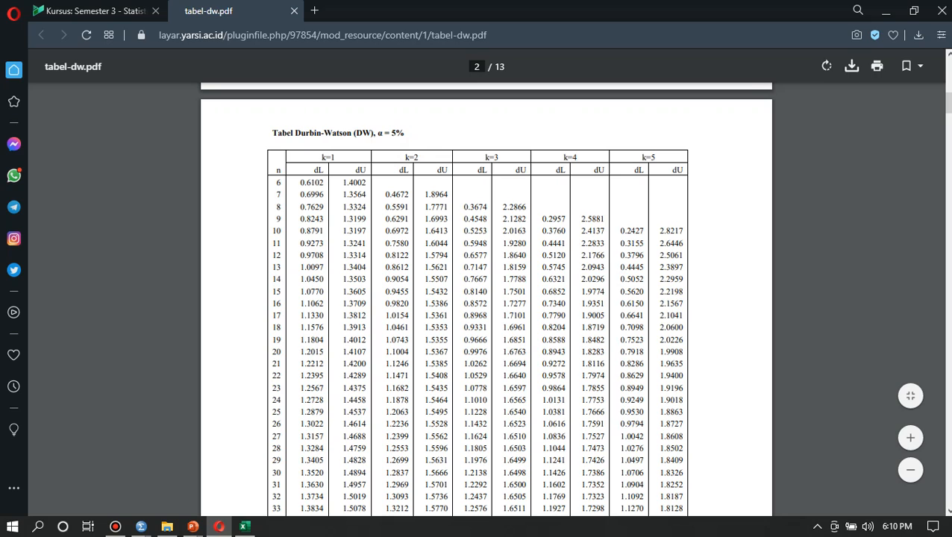
left_click_drag(385, 231, 447, 231)
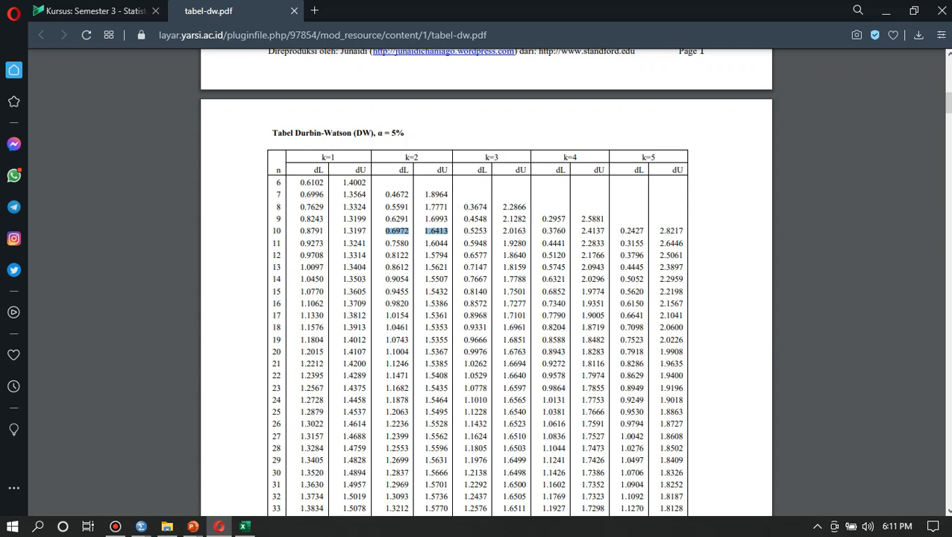
mouse_move(193, 526)
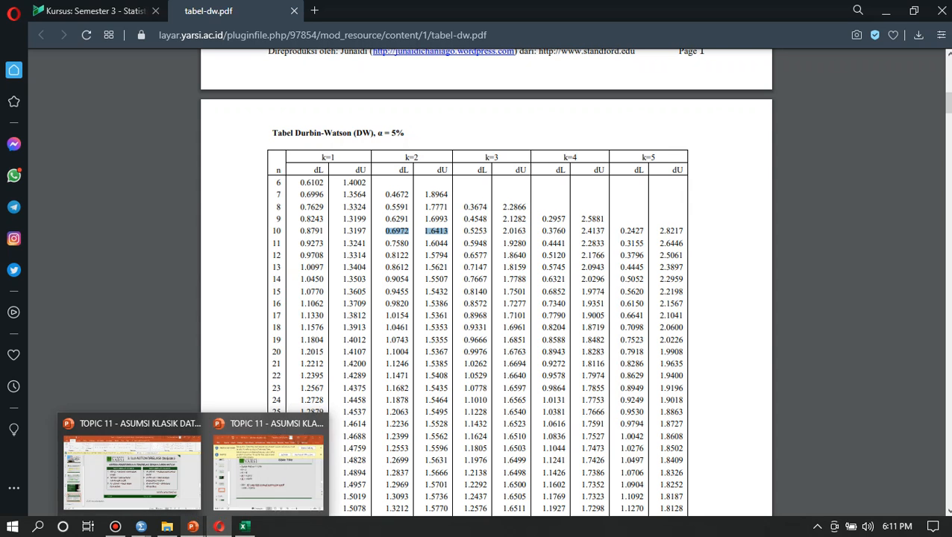
left_click(267, 462)
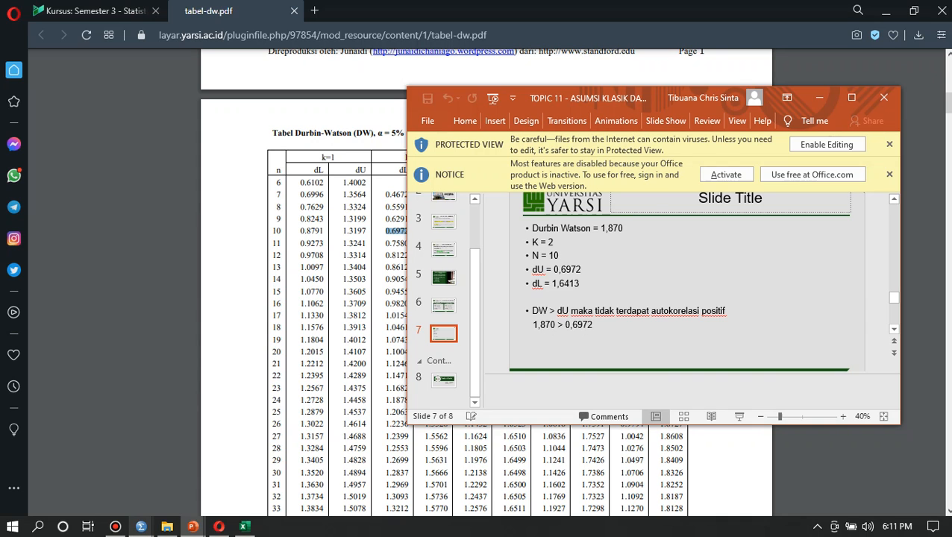
Step: Switch to the SPSS dataset window and open the legacy nonparametric Runs test
mouse_move(141, 526)
left_click(228, 467)
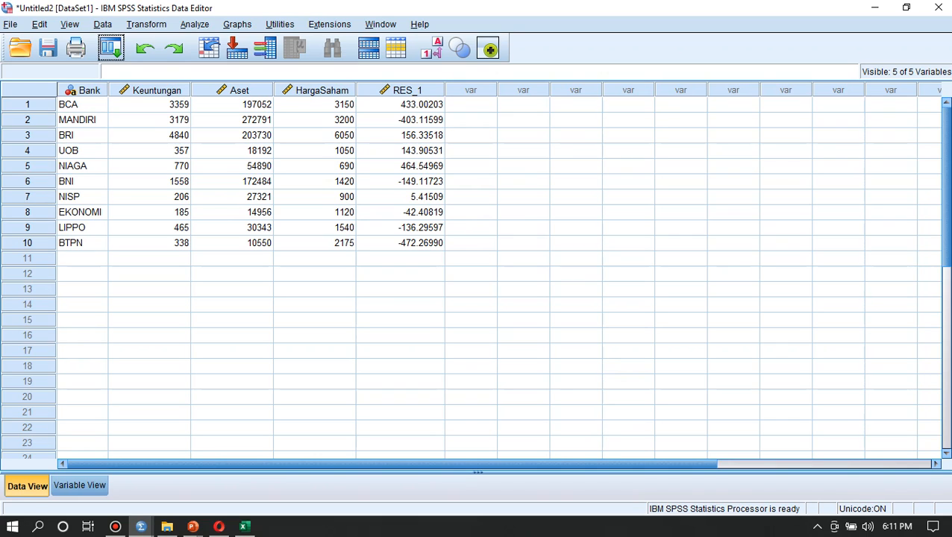
left_click(195, 25)
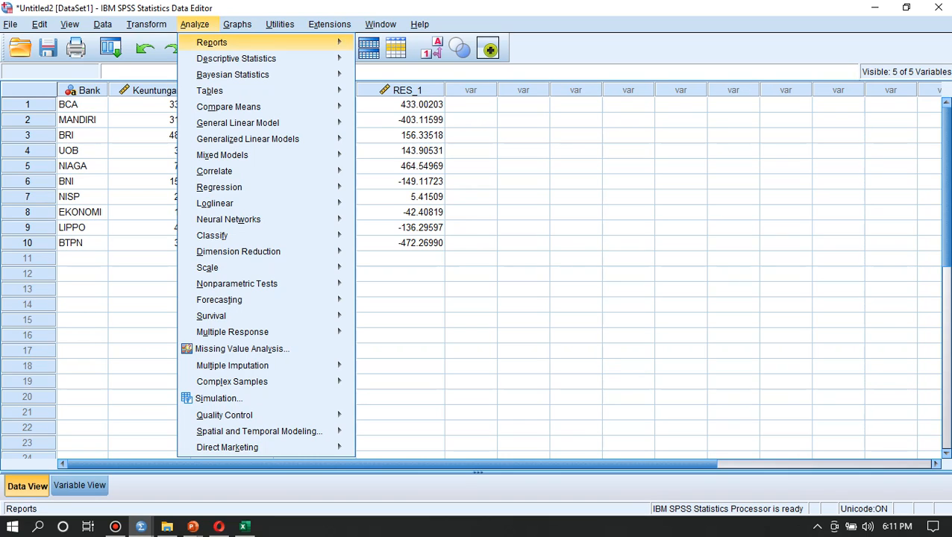
mouse_move(224, 203)
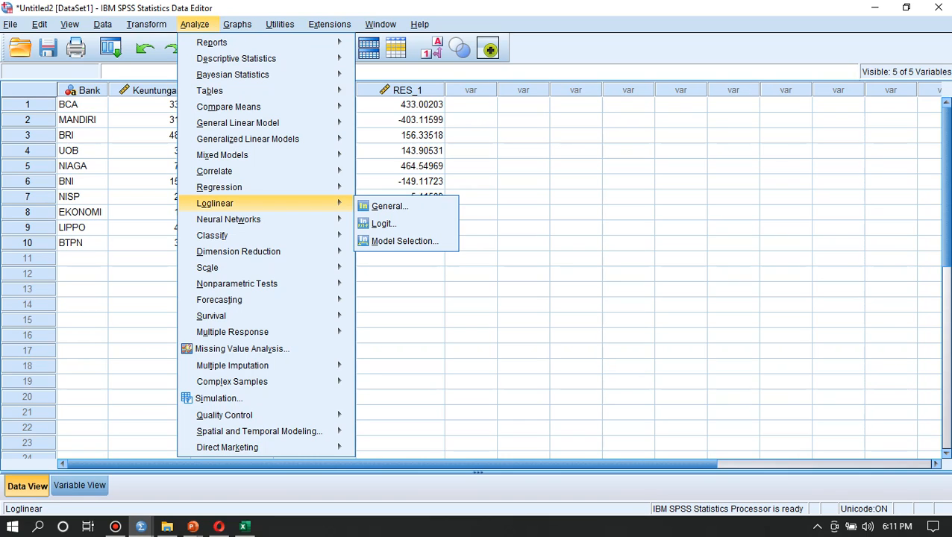
mouse_move(236, 284)
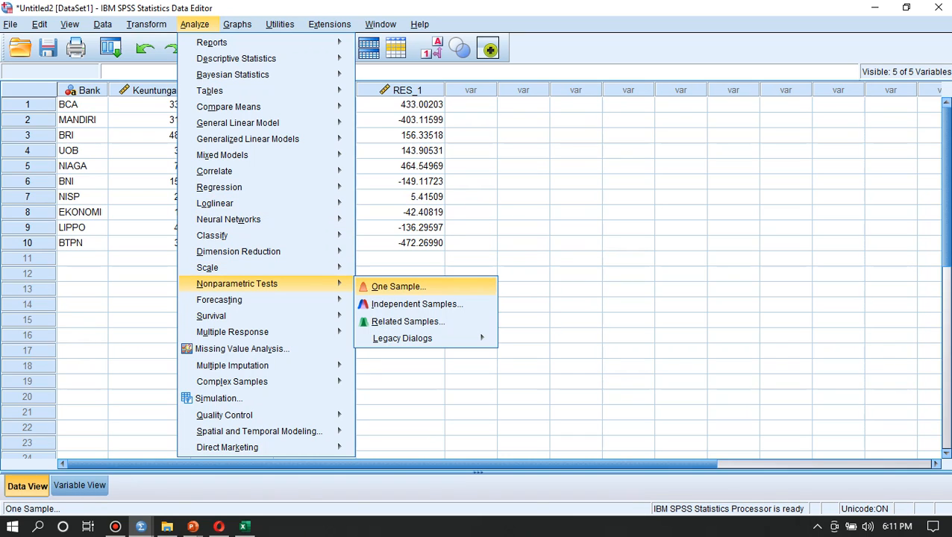
mouse_move(418, 338)
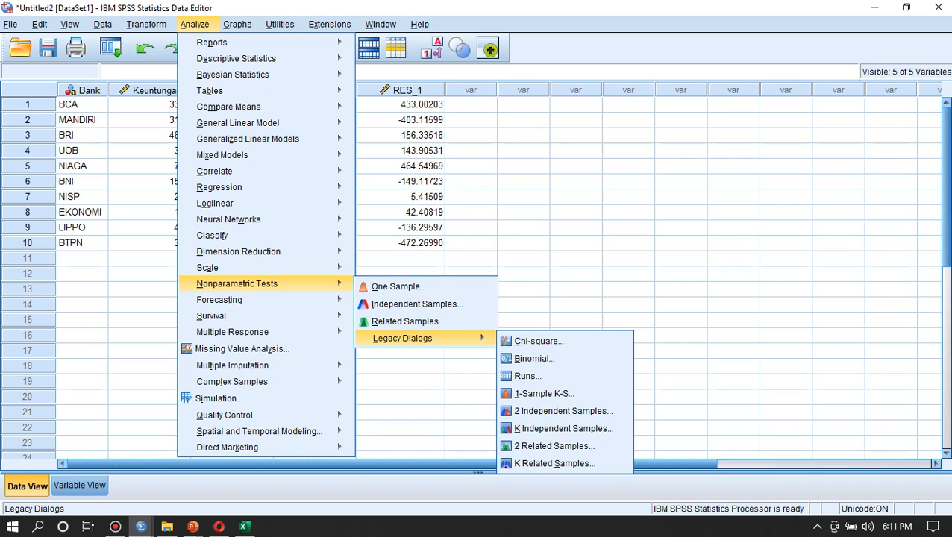
left_click(528, 376)
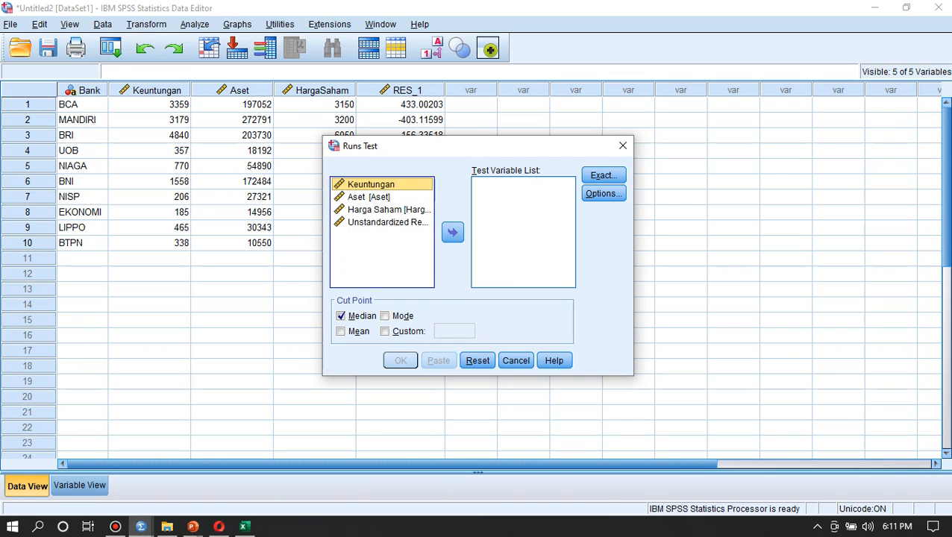
Step: Run the Runs test with the unstandardized residual as the test variable and look through the output
left_click(387, 222)
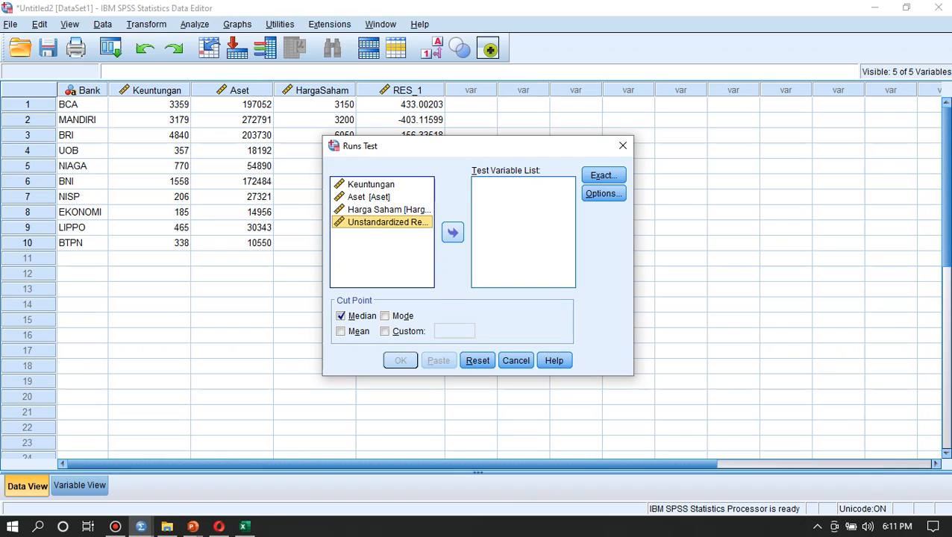
left_click(452, 232)
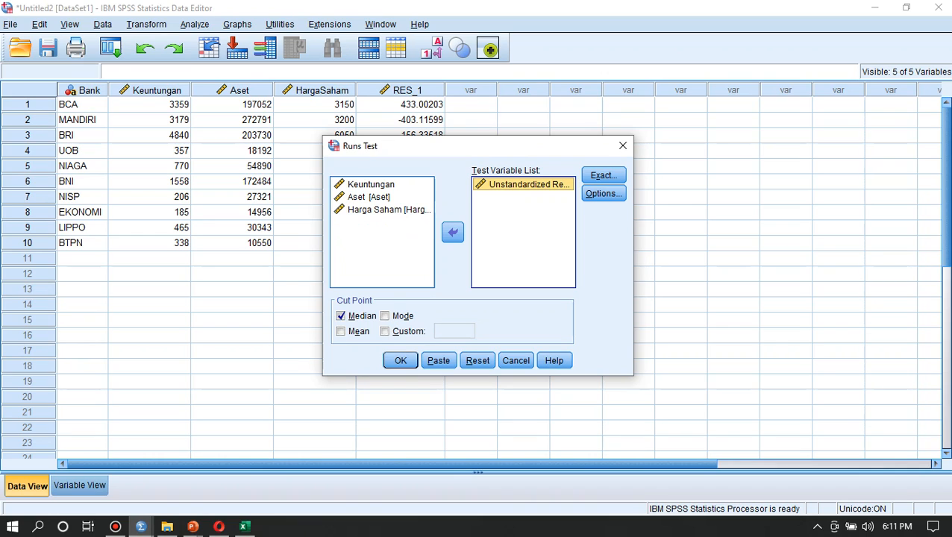
left_click(400, 361)
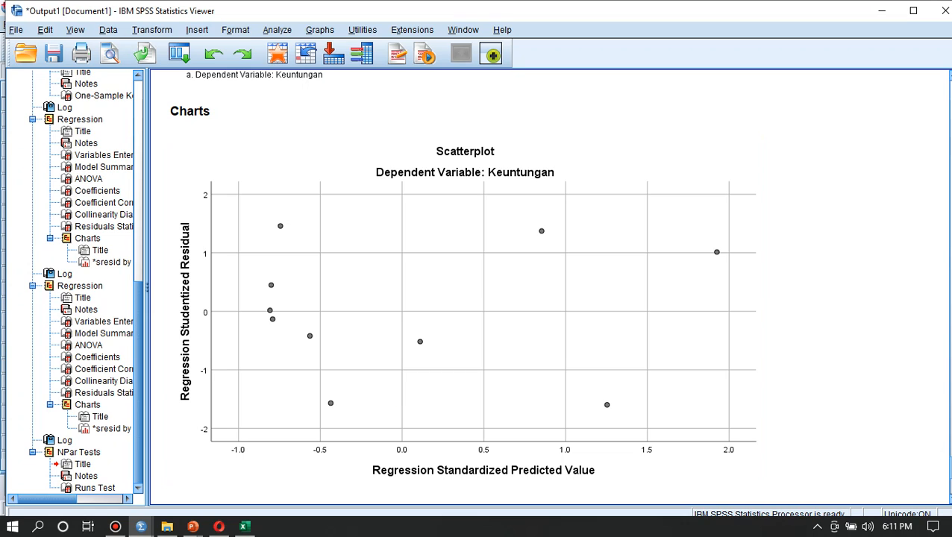
scroll(462, 283, "up", 5)
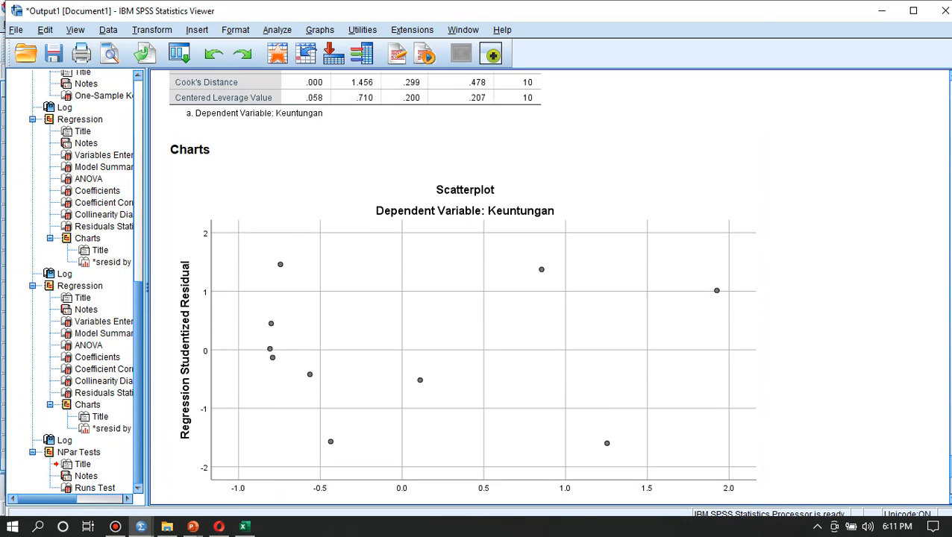
scroll(461, 286, "down", 1)
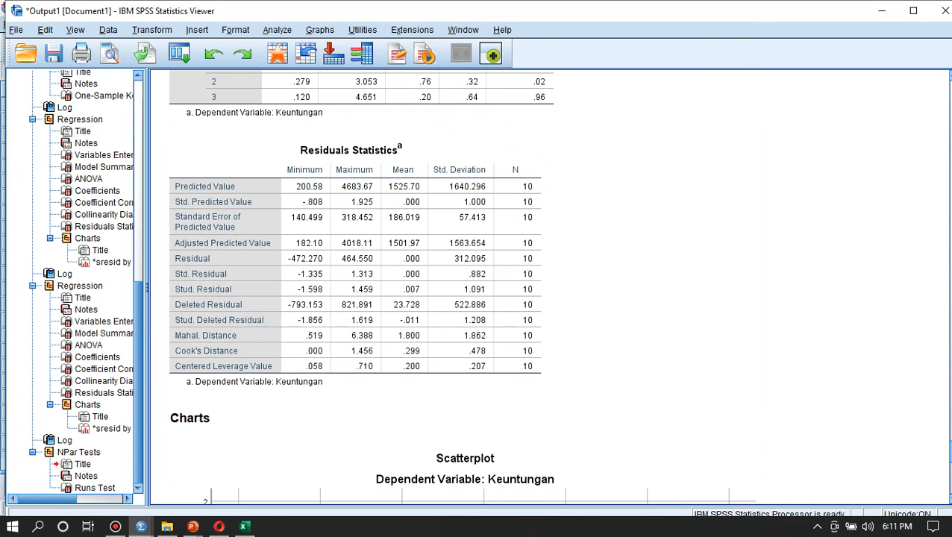